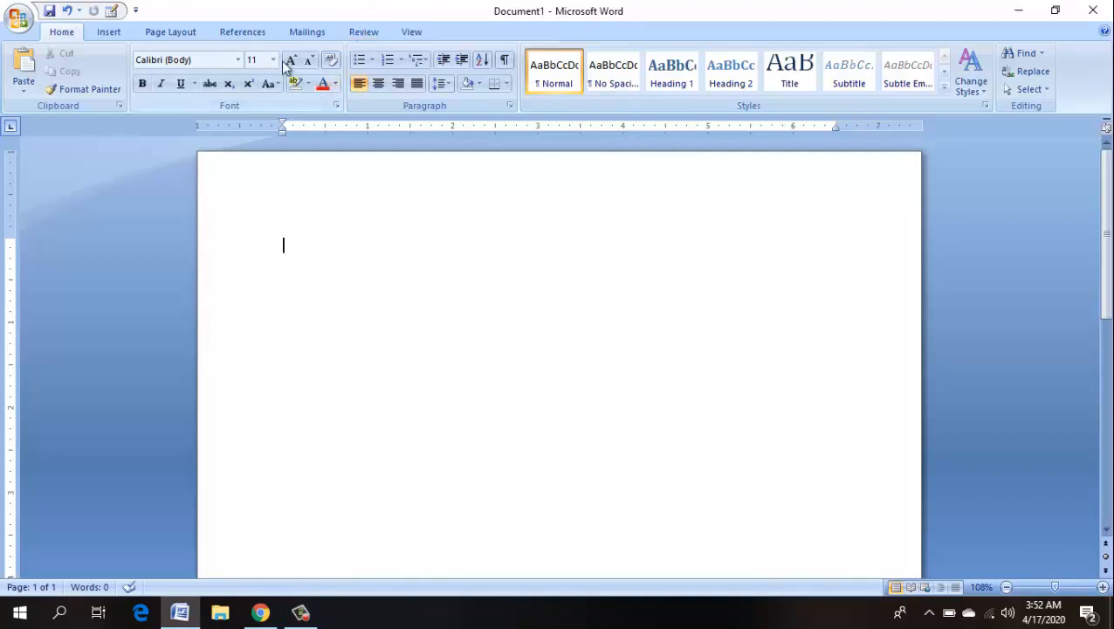
- Switch the ribbon to the Review tab for the blank Document1
{"action": "left_click", "coordinate": [362, 32]}
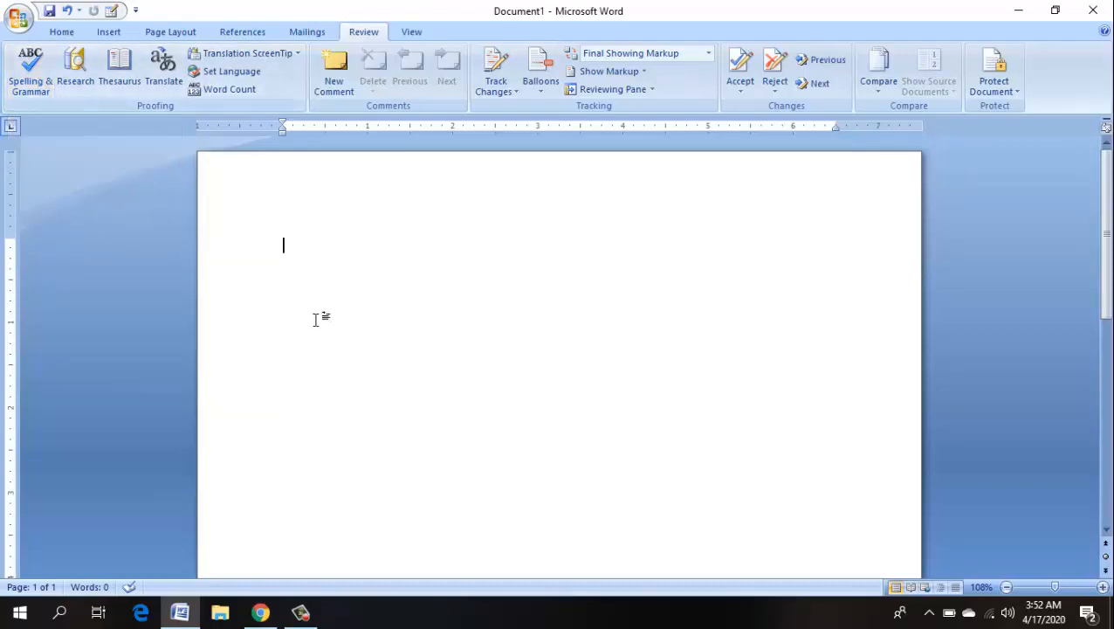
- Type 'computar' and let AutoCorrect turn it into 'Computer'
{"action": "type", "text": "compu"}
{"action": "type", "text": "tar"}
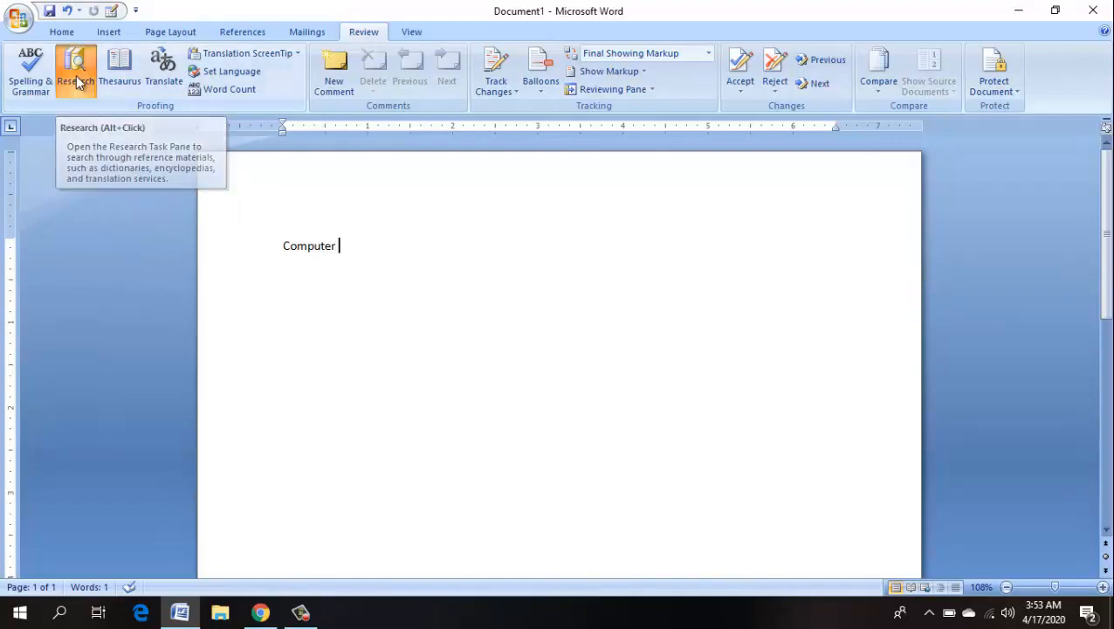
- Look up 'computer' in Research with Thesaurus: English (United States) to list synonyms like processor and CPU
{"action": "left_click", "coordinate": [76, 75]}
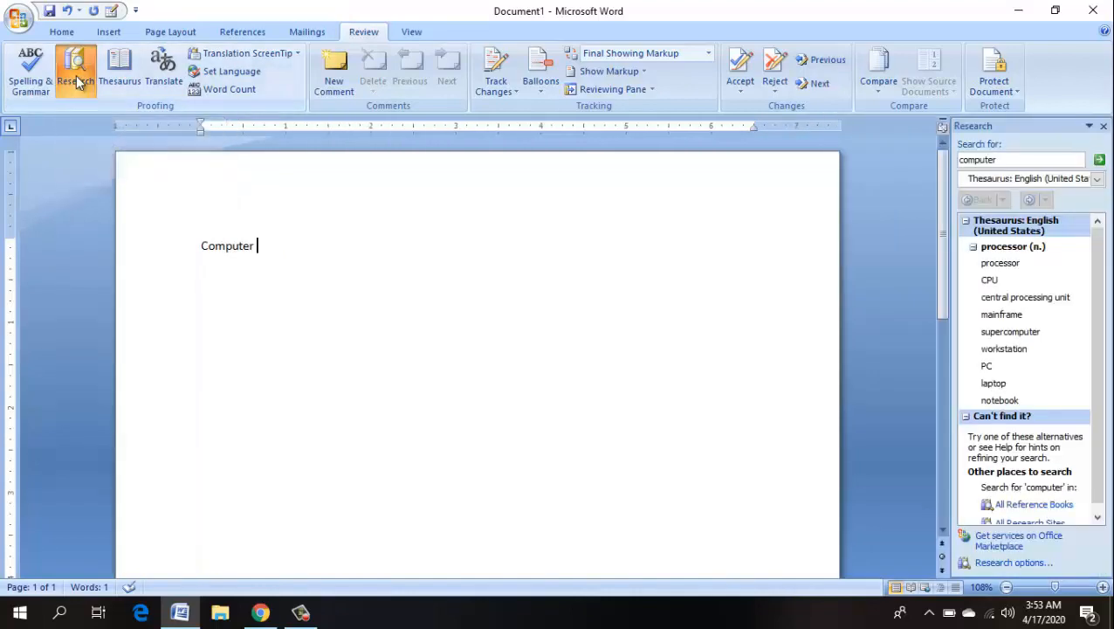
{"action": "left_click", "coordinate": [1004, 158]}
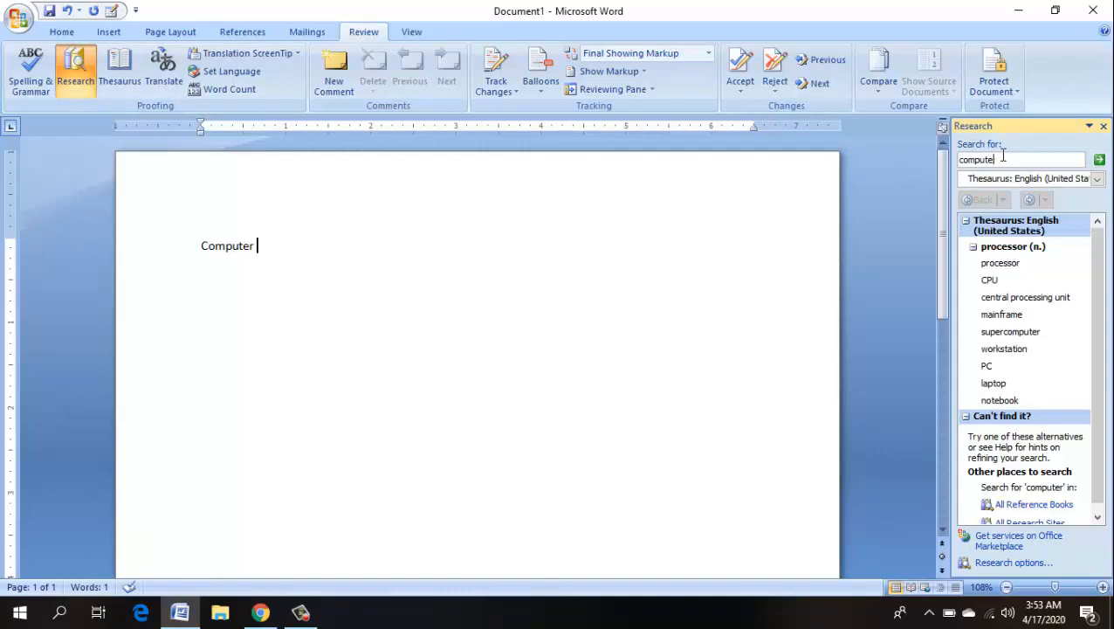
{"action": "key", "text": "BackSpace"}
{"action": "key", "text": "BackSpace"}
{"action": "key", "text": "BackSpace"}
{"action": "key", "text": "BackSpace"}
{"action": "key", "text": "BackSpace"}
{"action": "key", "text": "BackSpace"}
{"action": "key", "text": "BackSpace"}
{"action": "left_click", "coordinate": [1102, 162]}
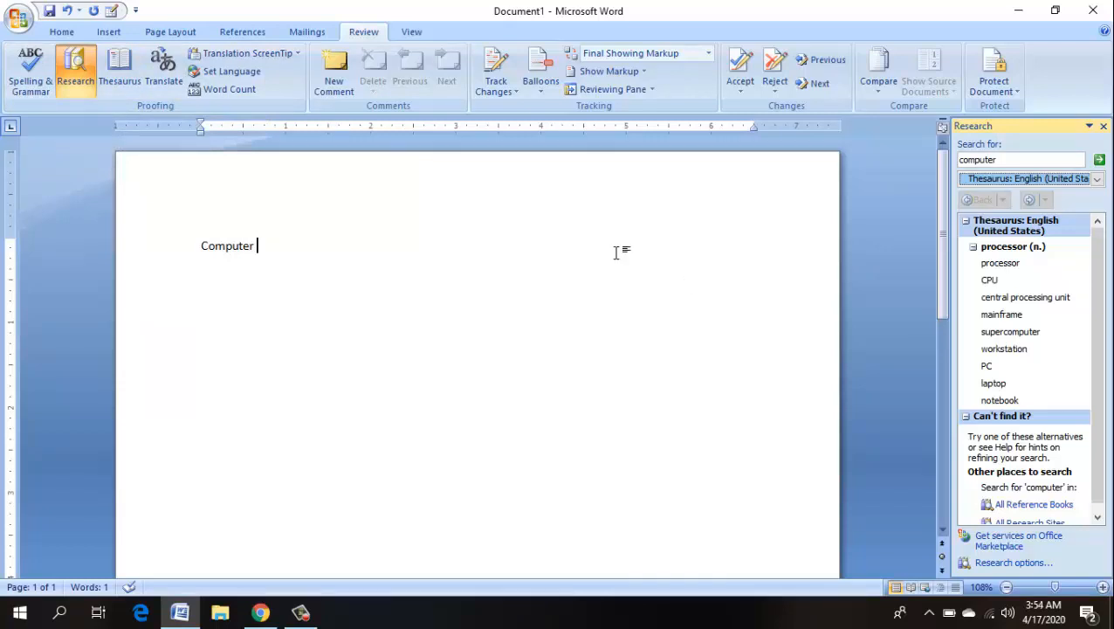
{"action": "double_click", "coordinate": [992, 159]}
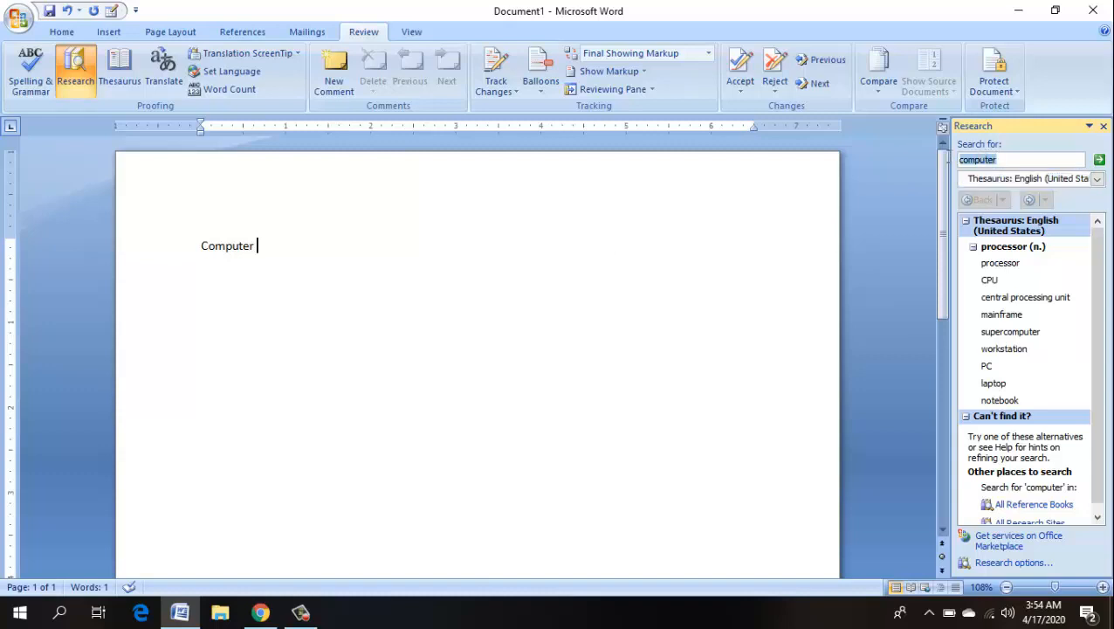
{"action": "left_click", "coordinate": [1005, 161]}
{"action": "mouse_move", "coordinate": [1010, 266]}
{"action": "left_click", "coordinate": [1079, 183]}
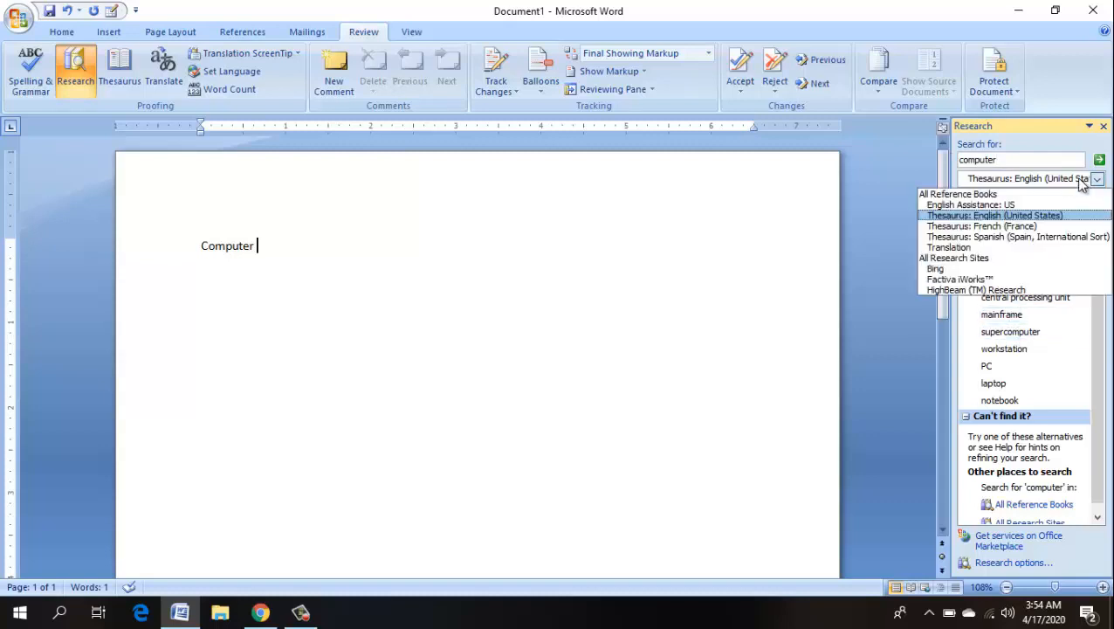
{"action": "left_click", "coordinate": [1002, 217]}
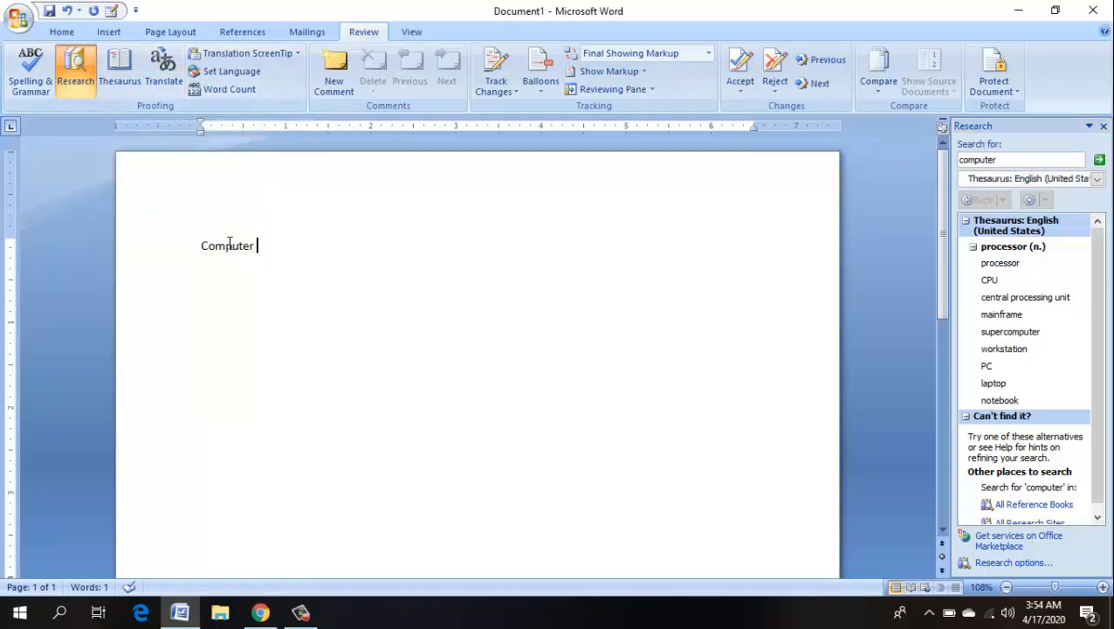
- Delete 'Computer' and enter =rand(3) to generate three sample paragraphs totalling 185 words
{"action": "left_click", "coordinate": [169, 245]}
{"action": "key", "text": "Delete"}
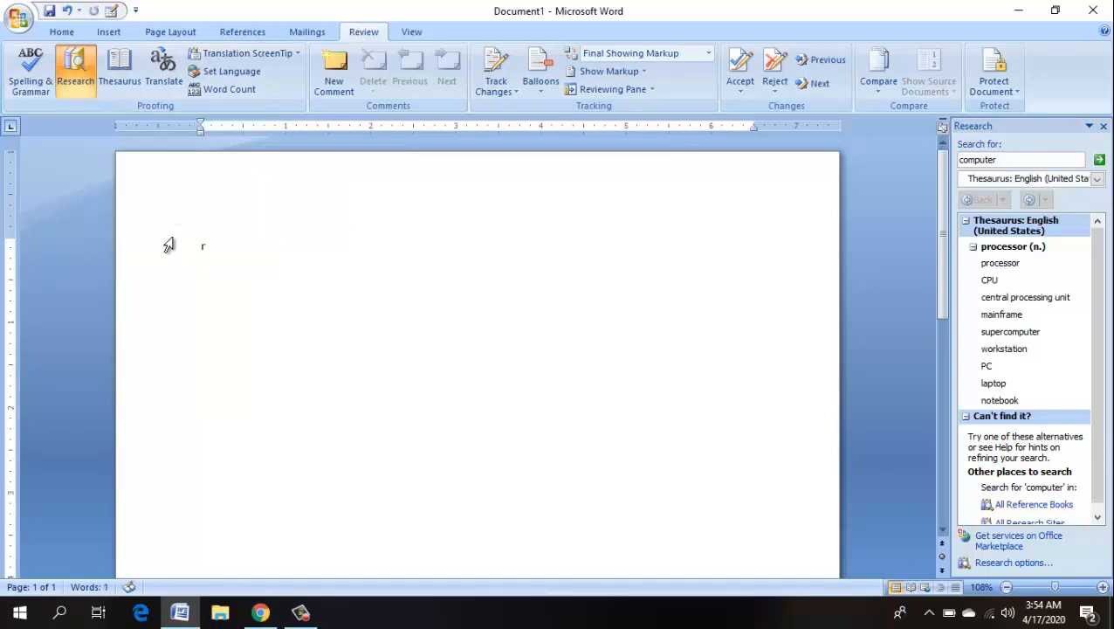
{"action": "type", "text": "rand"}
{"action": "key", "text": "BackSpace"}
{"action": "key", "text": "BackSpace"}
{"action": "key", "text": "BackSpace"}
{"action": "key", "text": "BackSpace"}
{"action": "type", "text": "=rand(3)"}
{"action": "key", "text": "Return"}
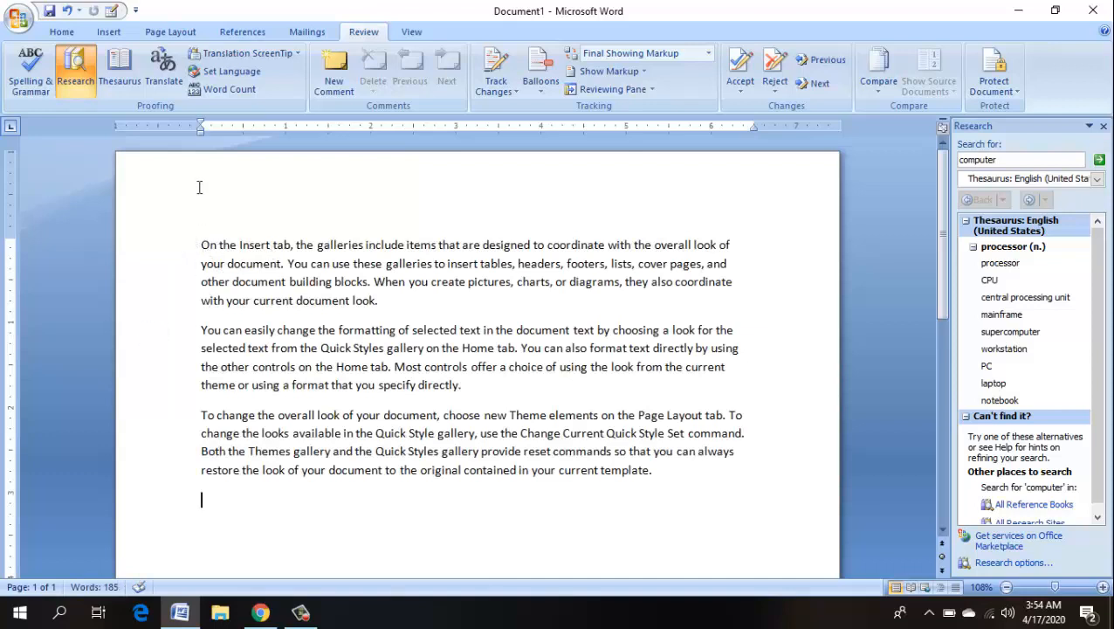
- Translate the first paragraph from English (United States) to French (France) in the Research pane
{"action": "left_click", "coordinate": [162, 81]}
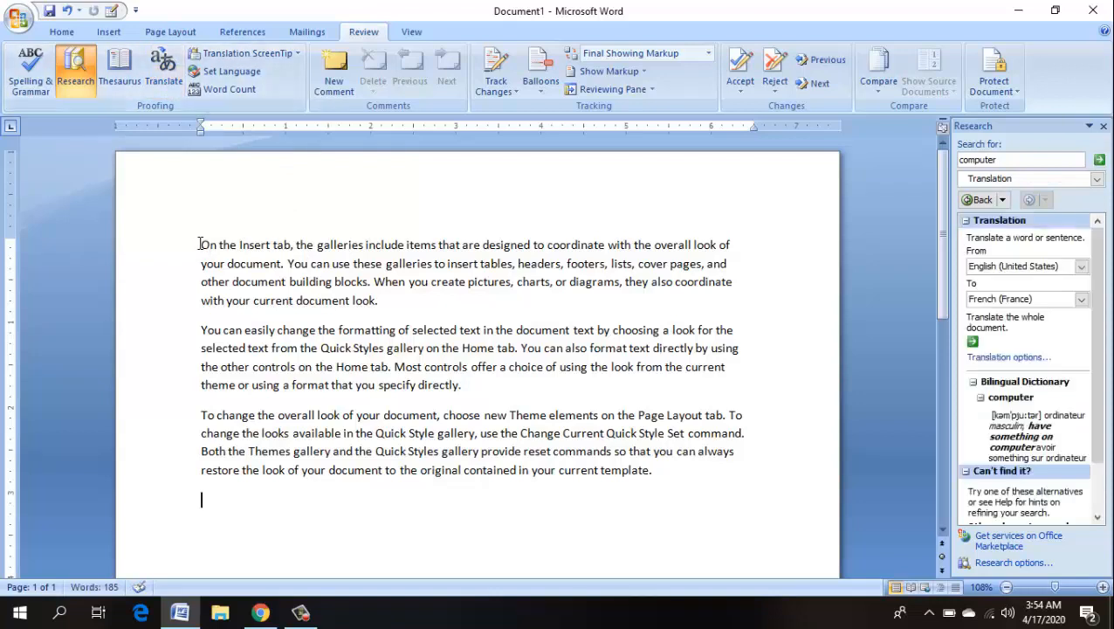
{"action": "left_click_drag", "start_coordinate": [200, 245], "coordinate": [378, 300]}
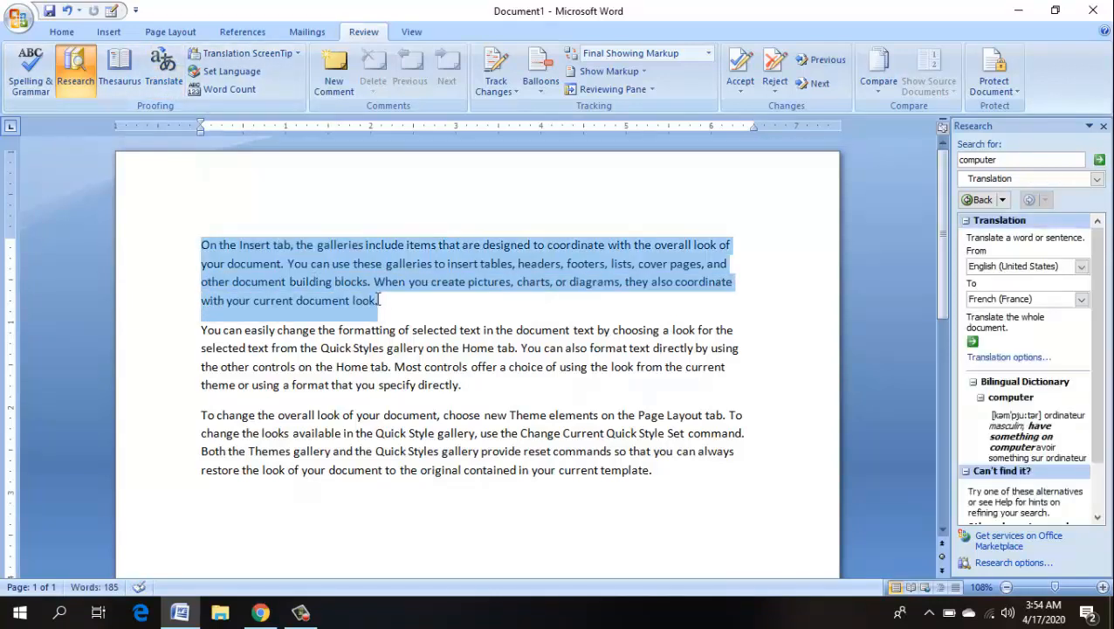
{"action": "left_click", "coordinate": [164, 63]}
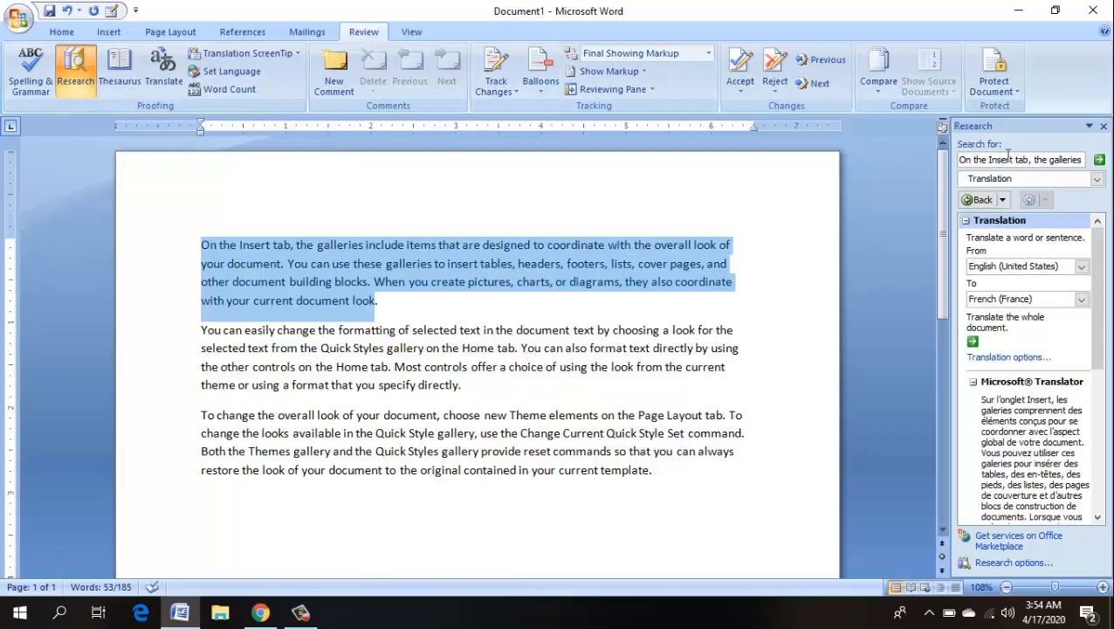
{"action": "left_click", "coordinate": [1097, 179]}
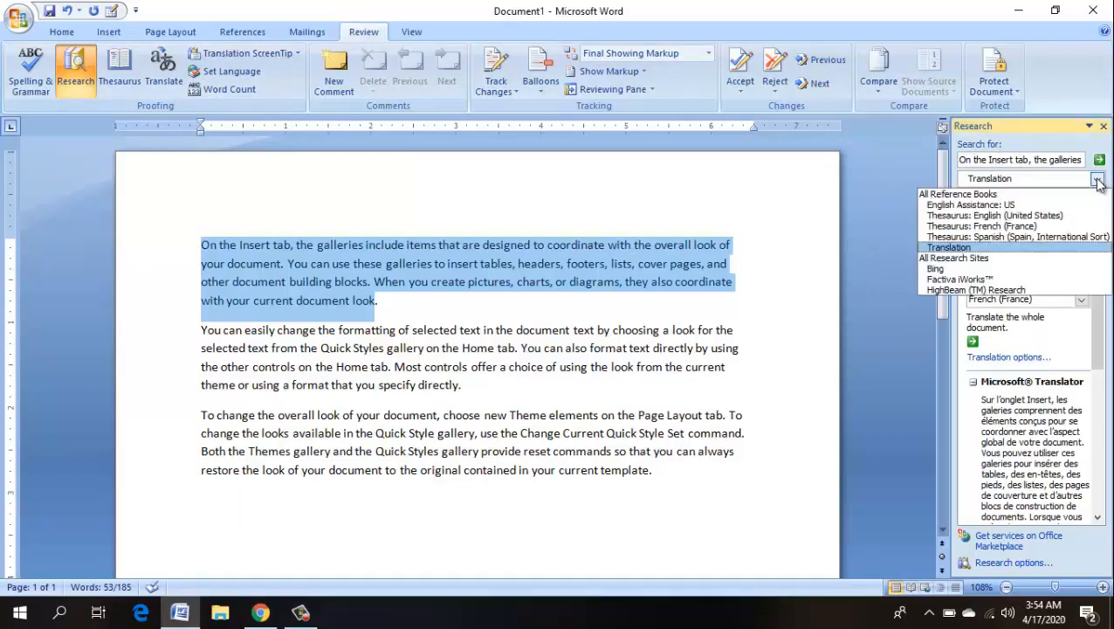
{"action": "left_click", "coordinate": [987, 248]}
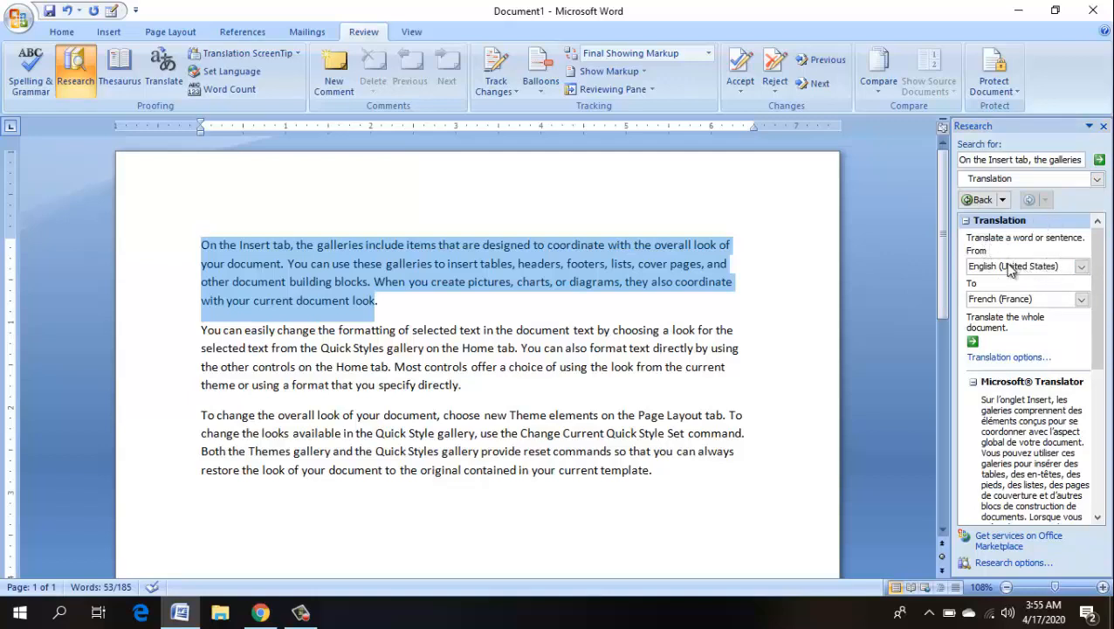
{"action": "left_click", "coordinate": [1034, 302]}
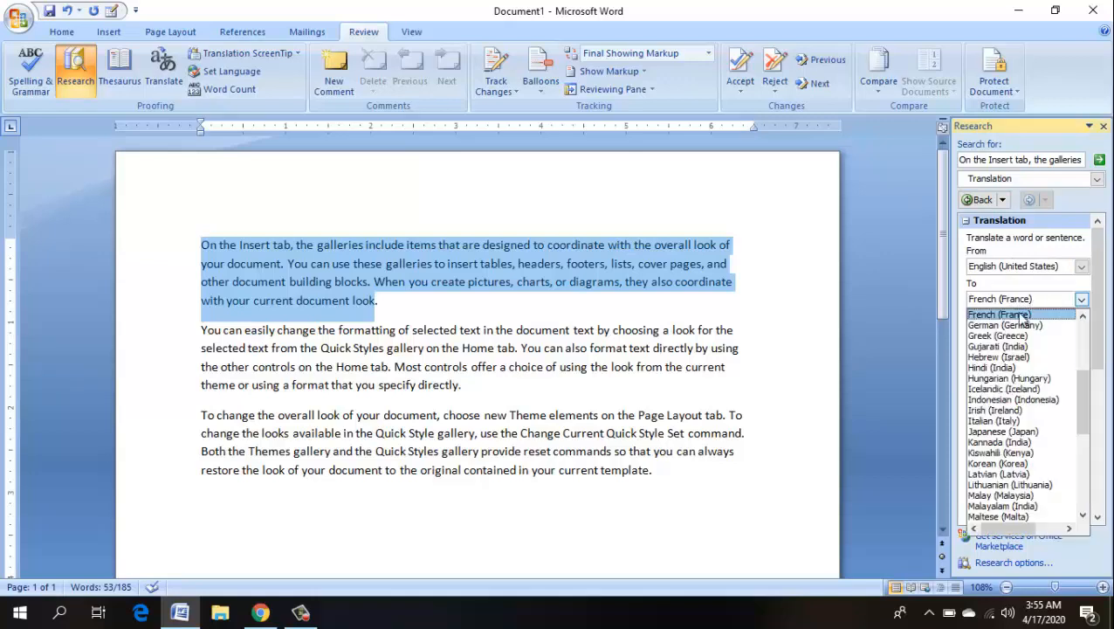
{"action": "left_click", "coordinate": [1076, 299]}
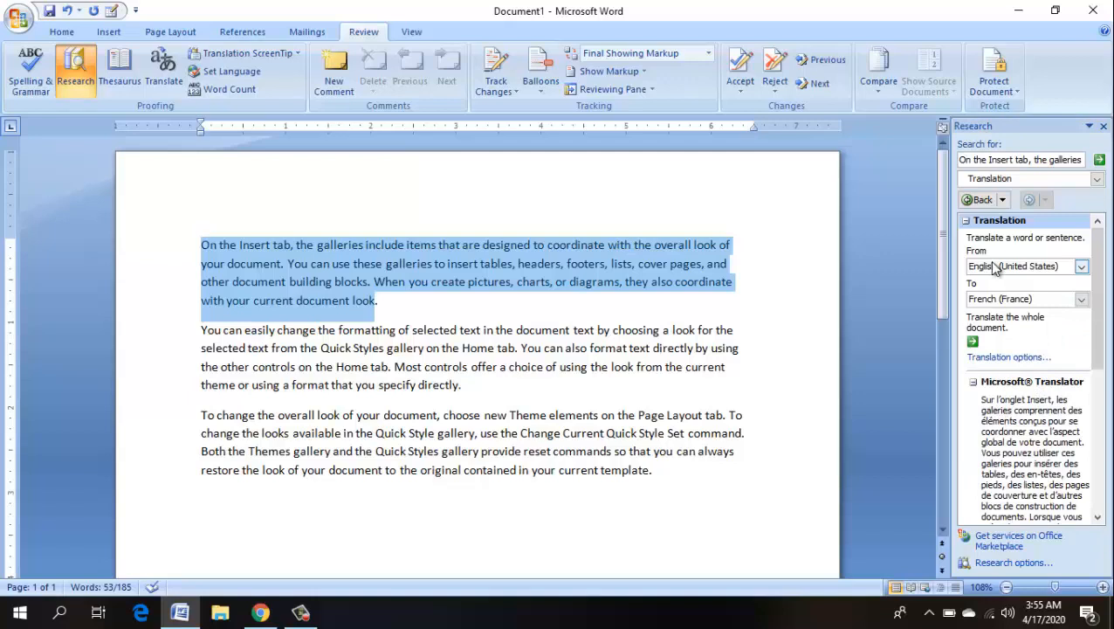
{"action": "left_click", "coordinate": [516, 146]}
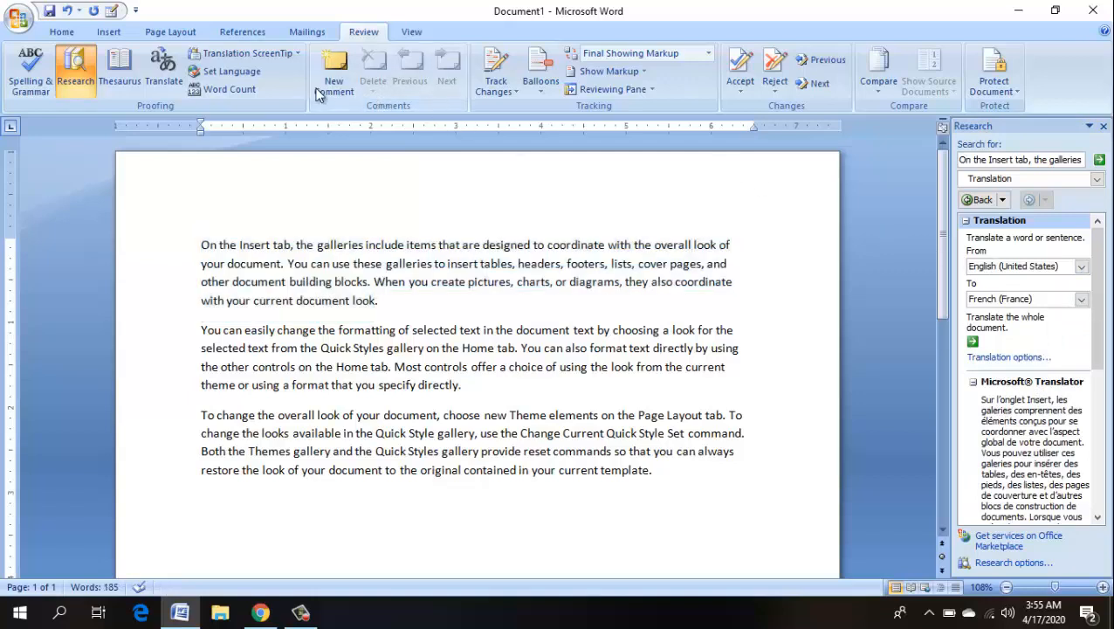
{"action": "left_click", "coordinate": [270, 55]}
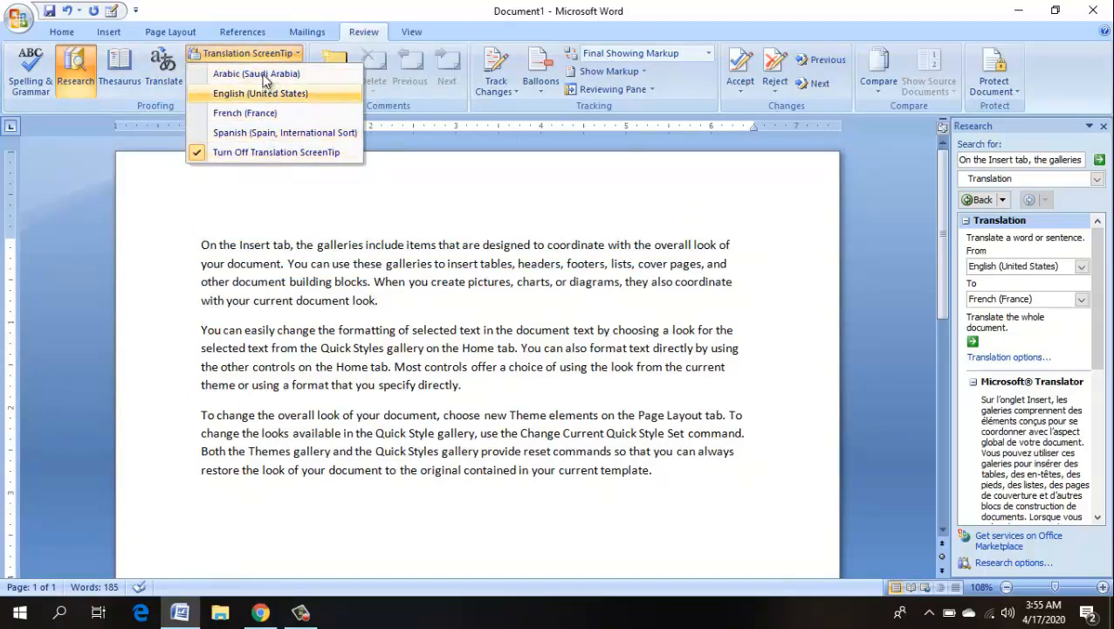
{"action": "left_click", "coordinate": [258, 189]}
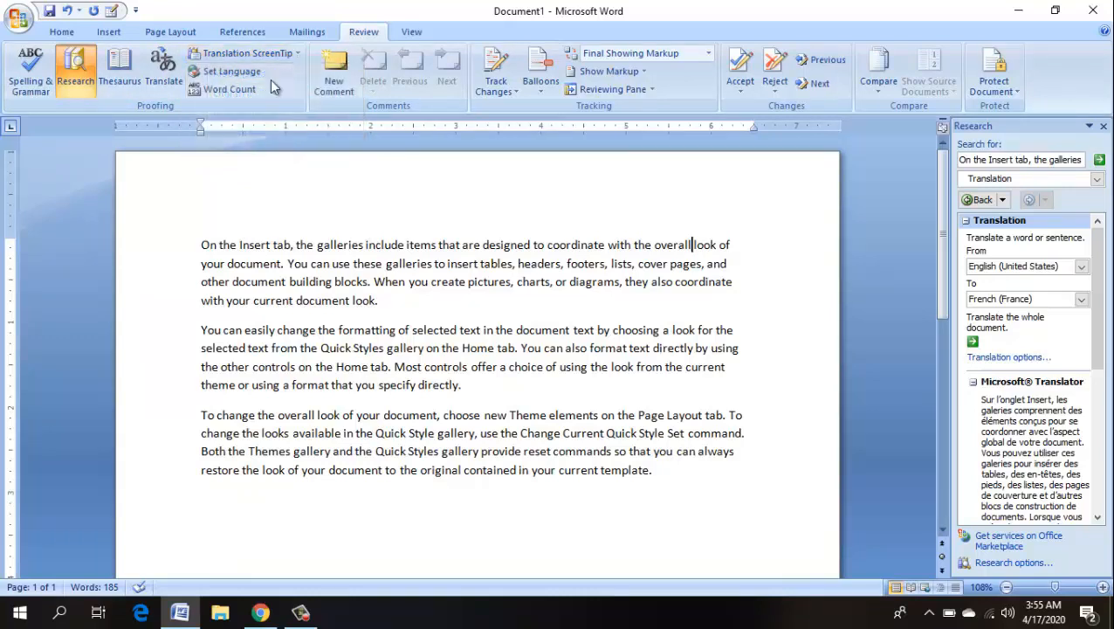
{"action": "left_click", "coordinate": [231, 72]}
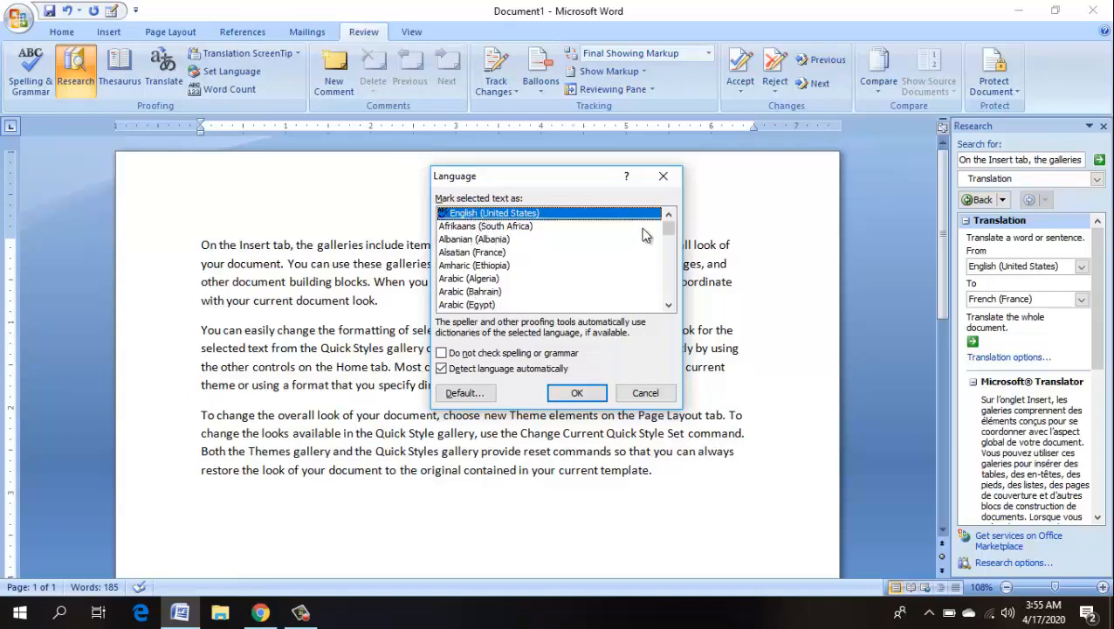
{"action": "mouse_move", "coordinate": [669, 237]}
{"action": "left_mouse_down"}
{"action": "mouse_move", "coordinate": [669, 284]}
{"action": "mouse_move", "coordinate": [671, 228]}
{"action": "left_mouse_up"}
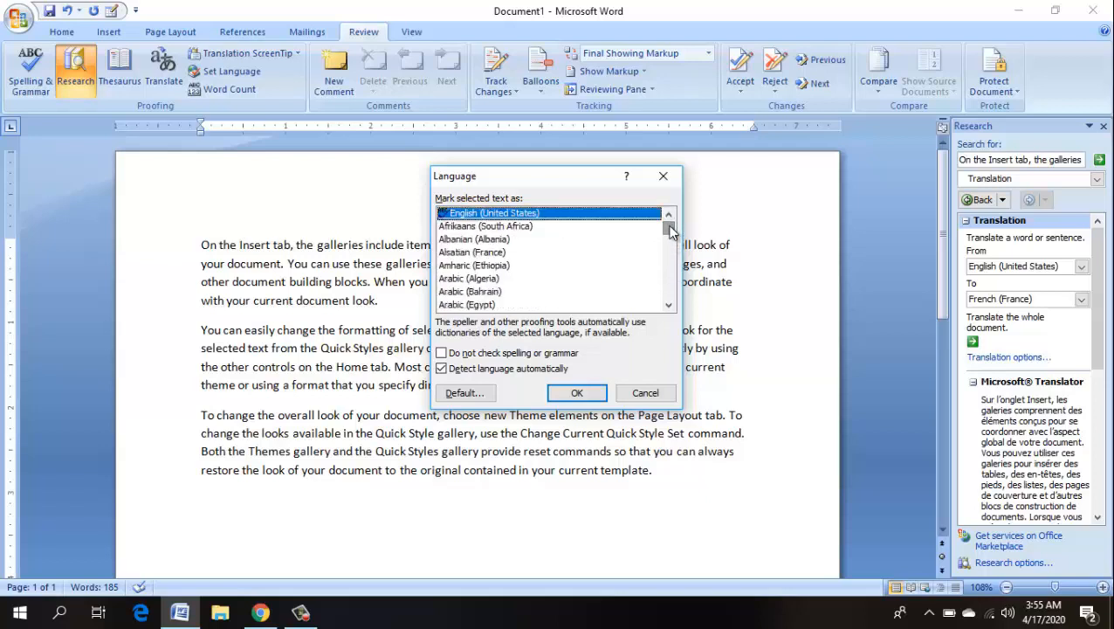
{"action": "left_click", "coordinate": [580, 393]}
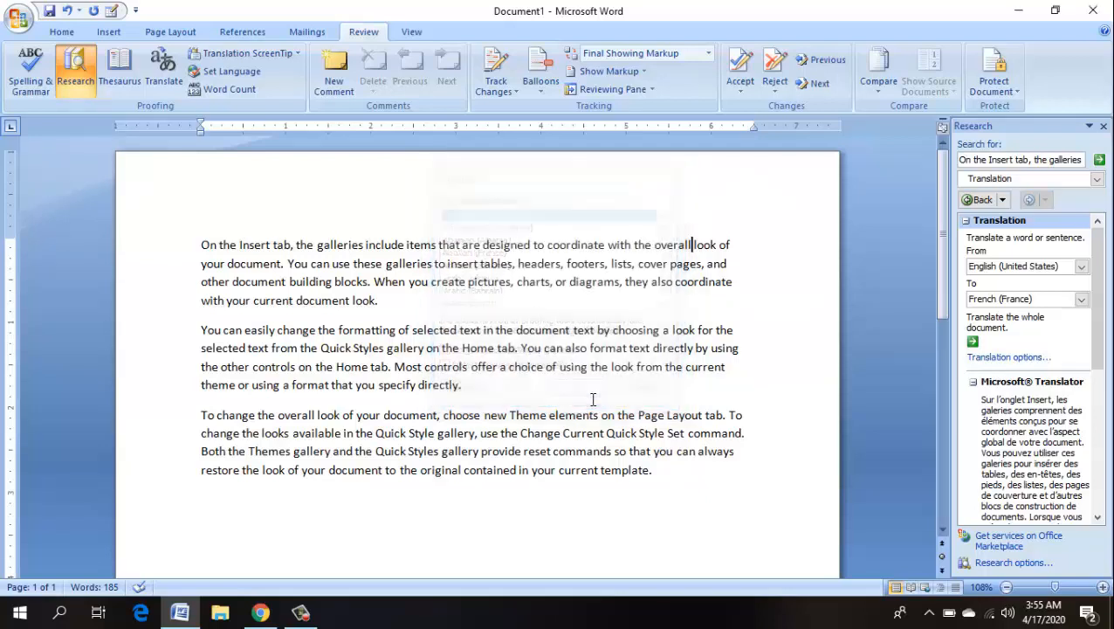
{"action": "left_click", "coordinate": [232, 85]}
- Check and close the Word Count statistics (185 words, 3 paragraphs), then close the Research pane
{"action": "left_click", "coordinate": [636, 210]}
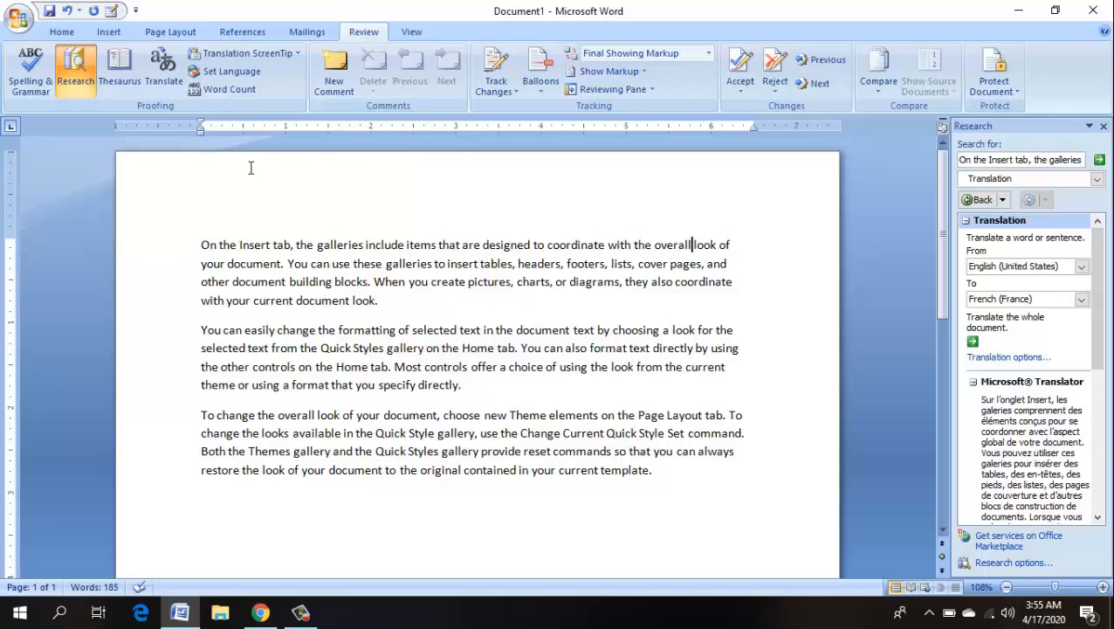
{"action": "left_click", "coordinate": [231, 88]}
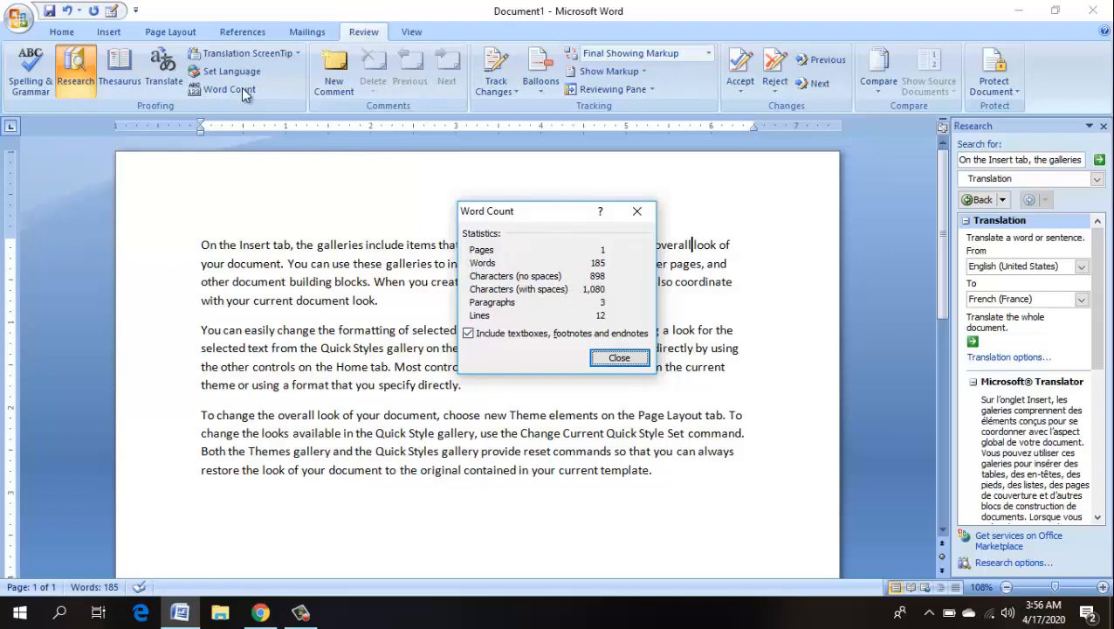
{"action": "left_click", "coordinate": [620, 359]}
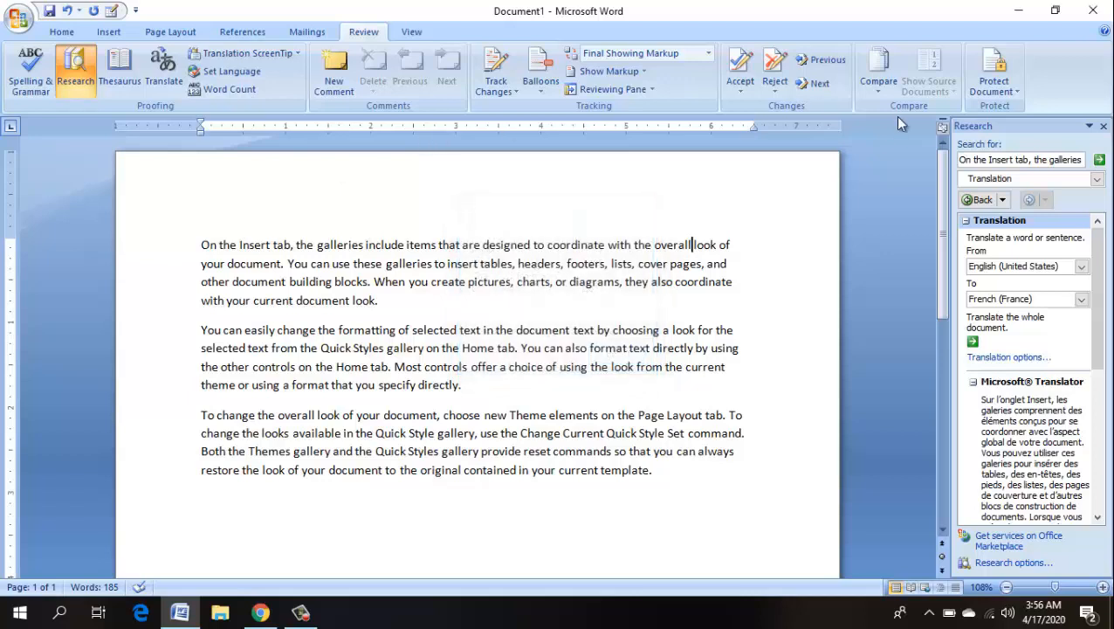
{"action": "left_click", "coordinate": [1103, 125]}
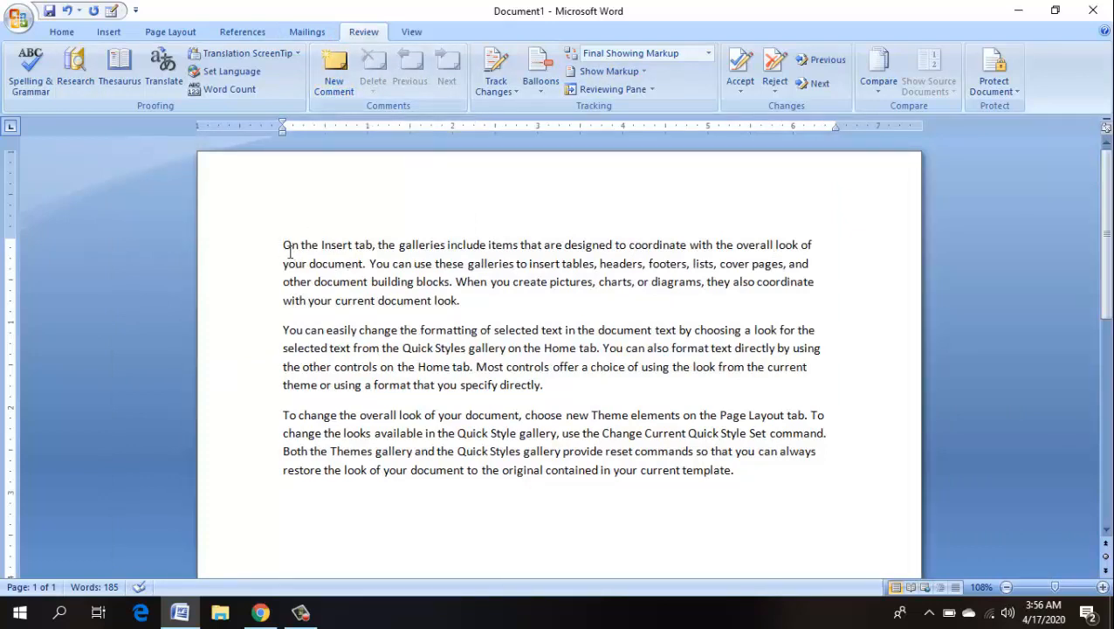
- Add the comment 'This is for fun' to the first paragraph
{"action": "left_click_drag", "start_coordinate": [281, 244], "coordinate": [459, 295]}
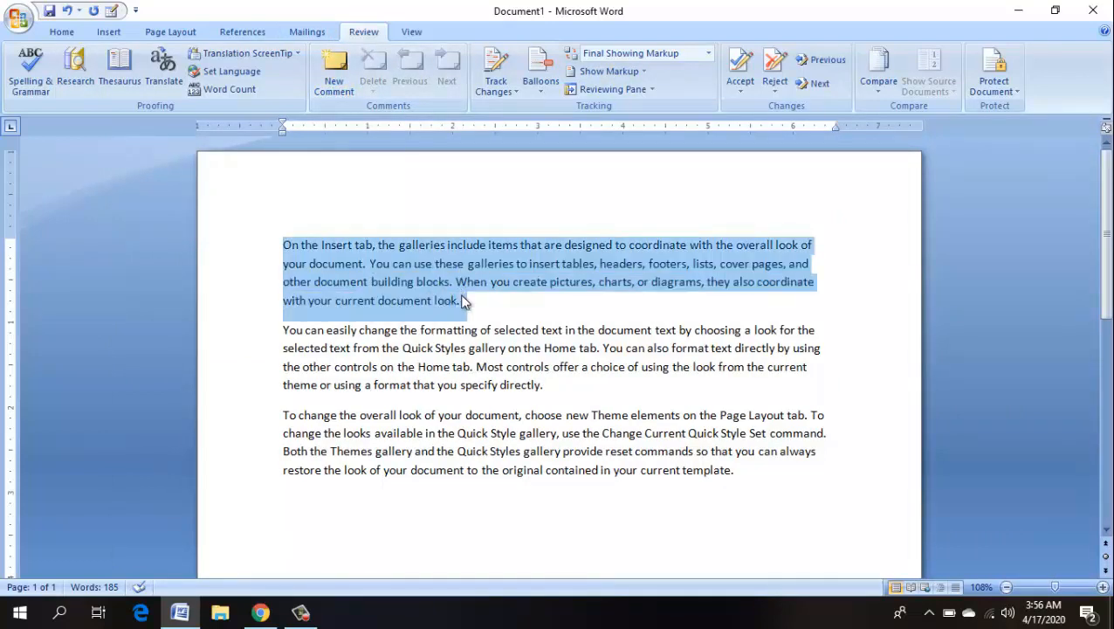
{"action": "left_click", "coordinate": [336, 77]}
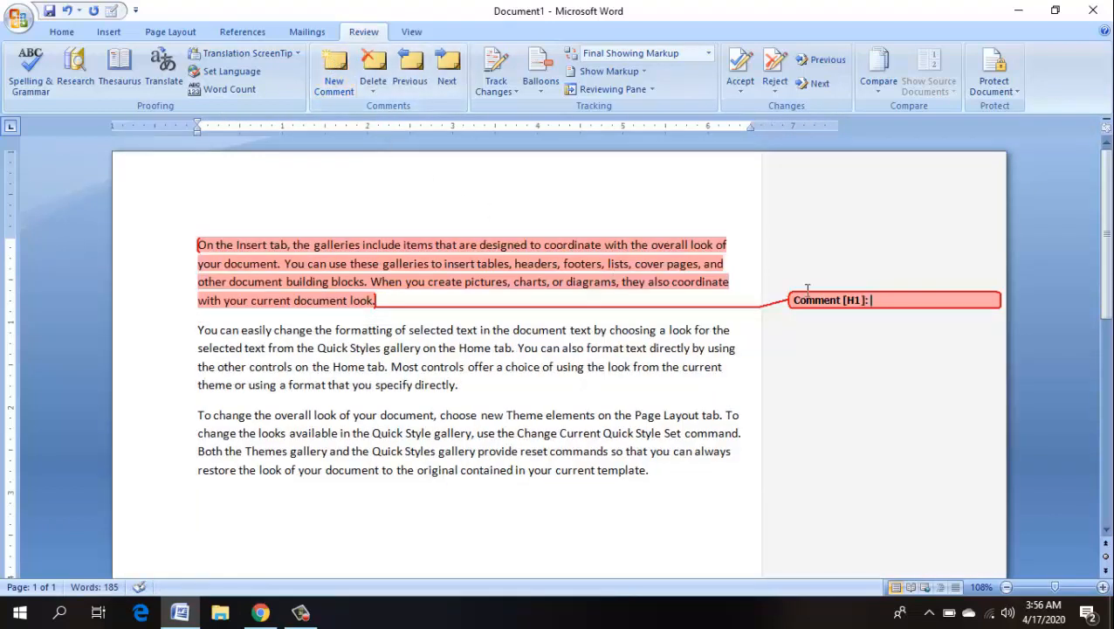
{"action": "type", "text": "th"}
- Add 'This is for tech' to the second paragraph, then step back and forth between the comments
{"action": "left_click_drag", "start_coordinate": [197, 330], "coordinate": [455, 382]}
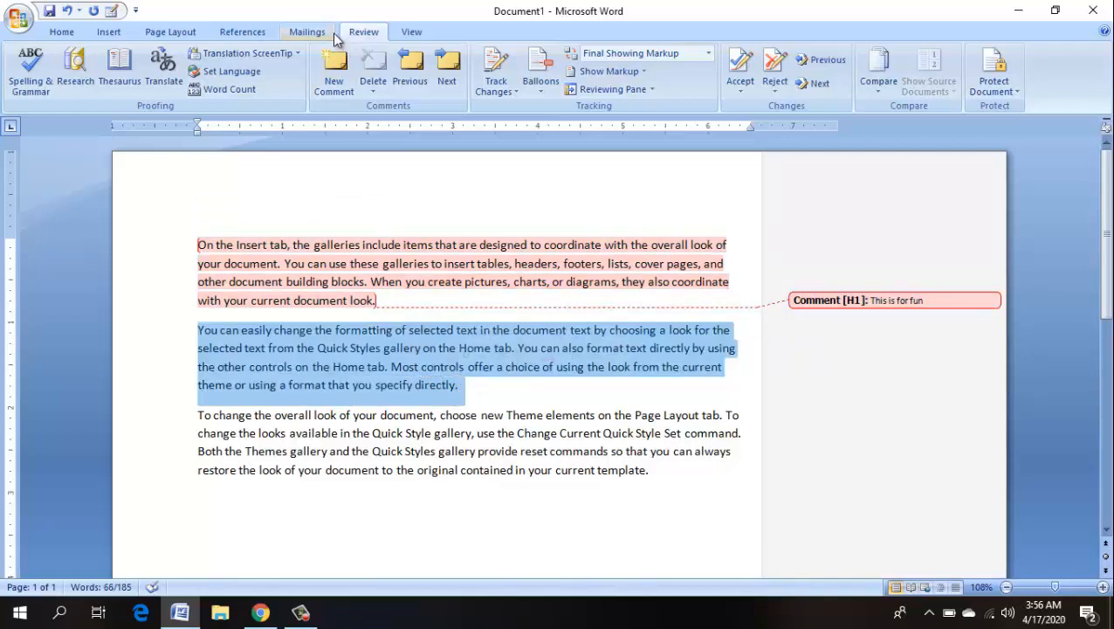
{"action": "left_click", "coordinate": [336, 72]}
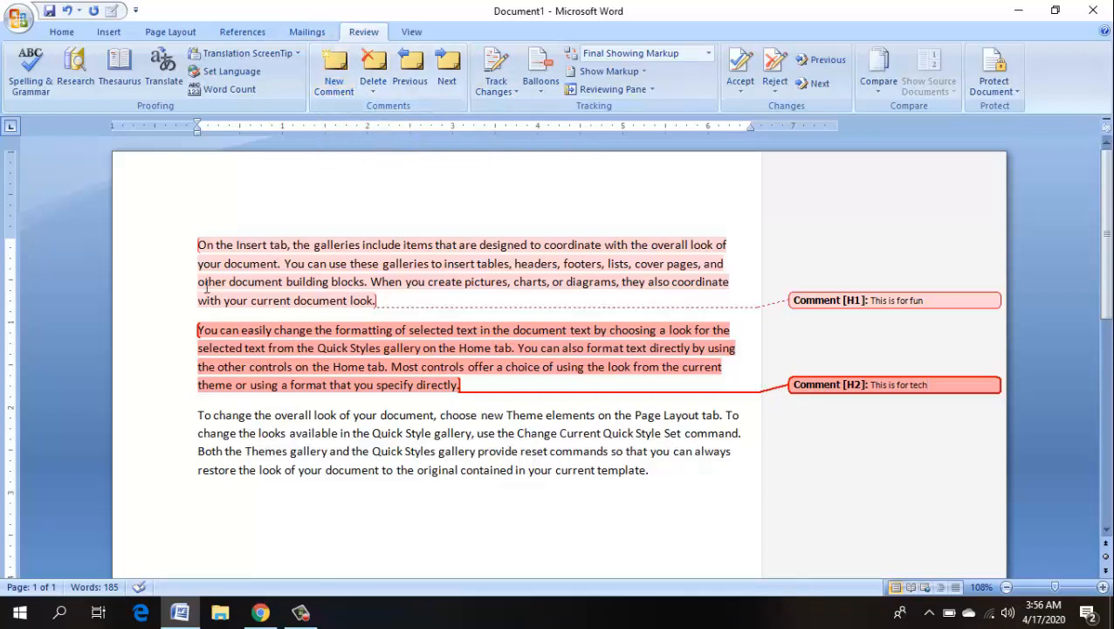
{"action": "mouse_move", "coordinate": [206, 288]}
{"action": "left_click", "coordinate": [415, 66]}
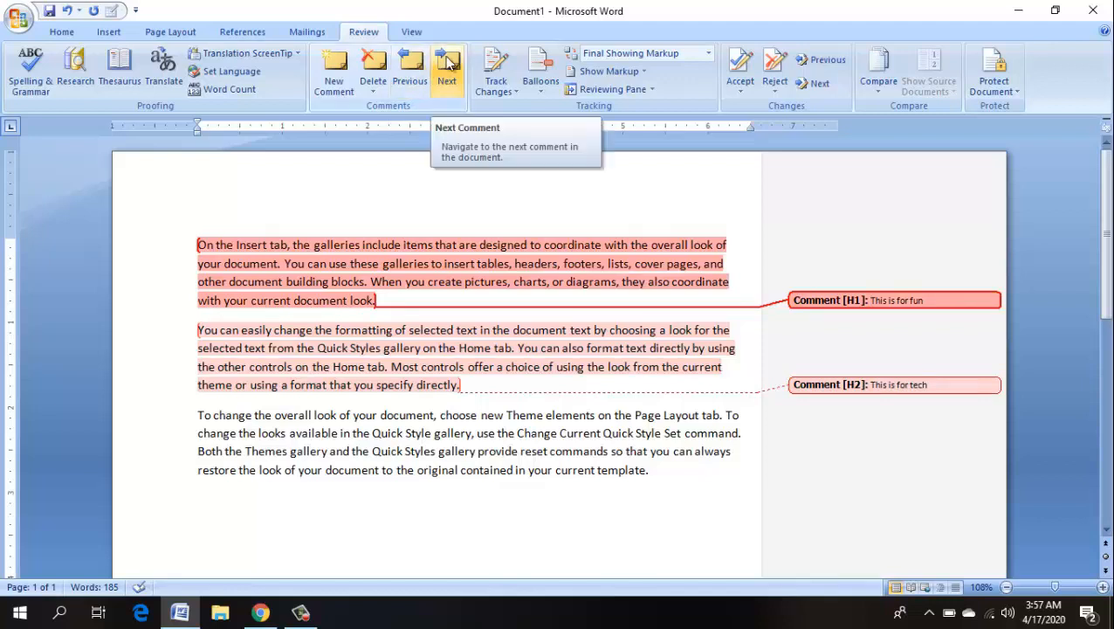
{"action": "left_click", "coordinate": [447, 66]}
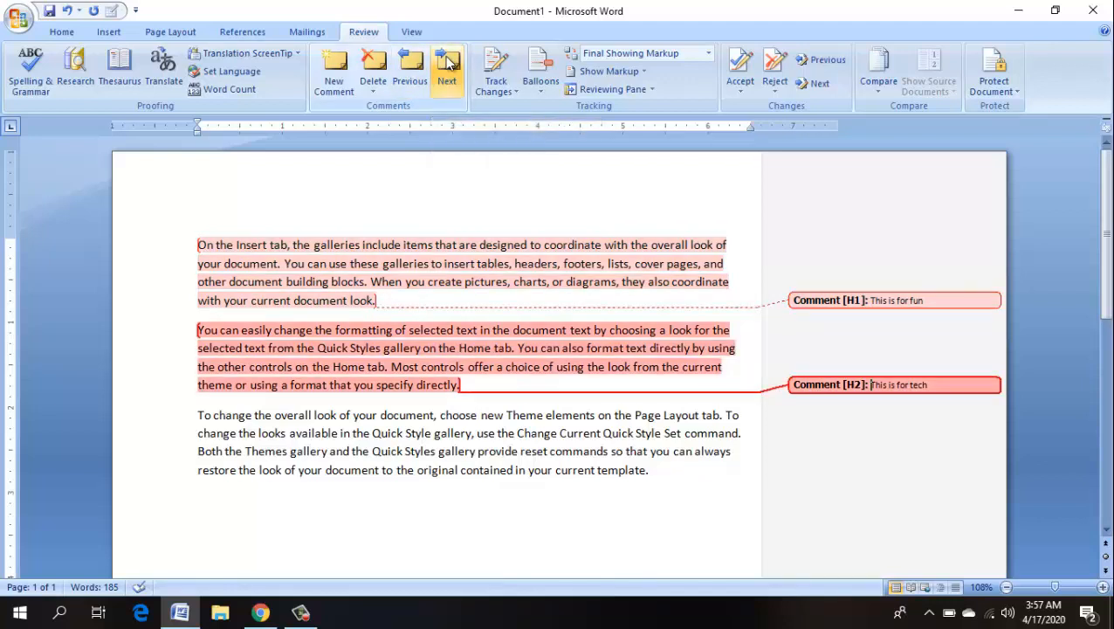
- Switch Track Changes on from the Review tab's Track Changes menu
{"action": "left_click", "coordinate": [513, 94]}
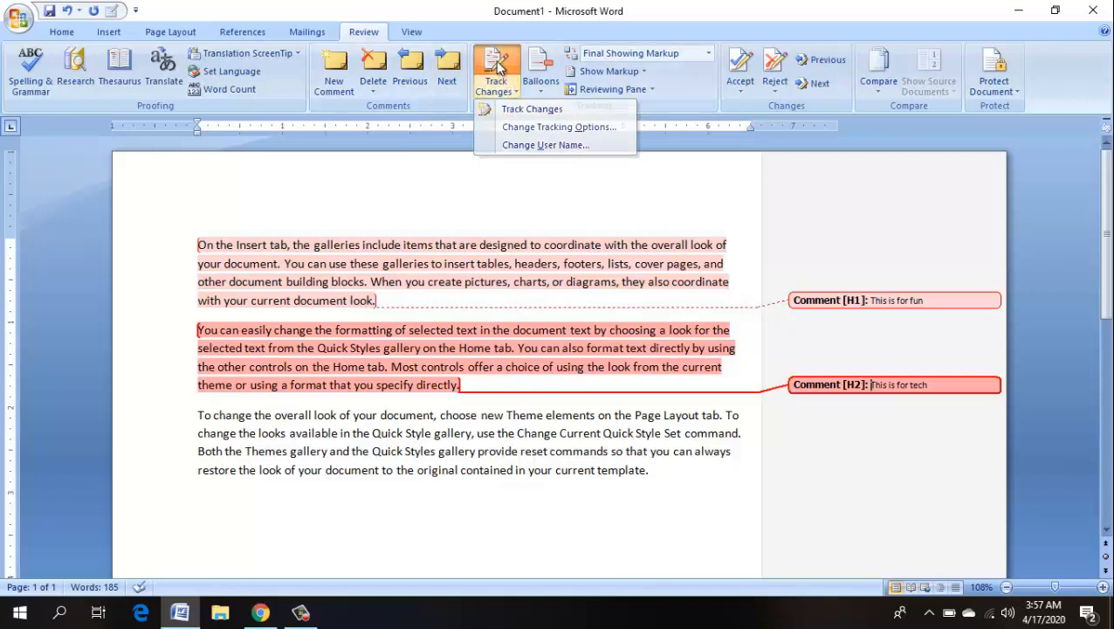
{"action": "left_click", "coordinate": [498, 67]}
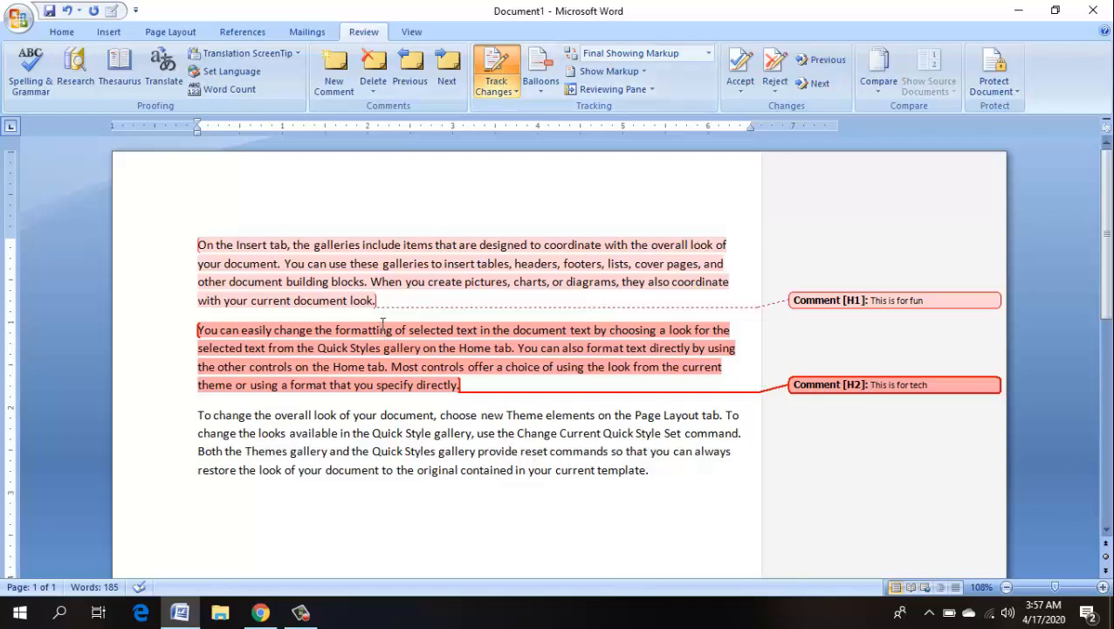
- Format the first paragraph's opening phrase as Times New Roman, 15 pt
{"action": "left_click_drag", "start_coordinate": [436, 246], "coordinate": [197, 245]}
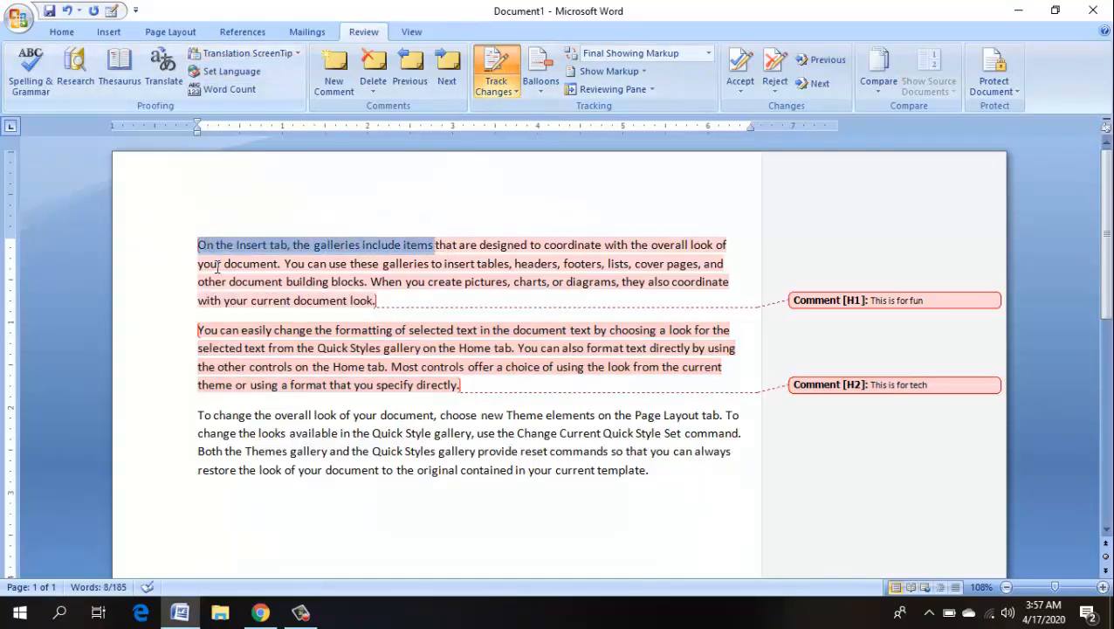
{"action": "left_click", "coordinate": [63, 32]}
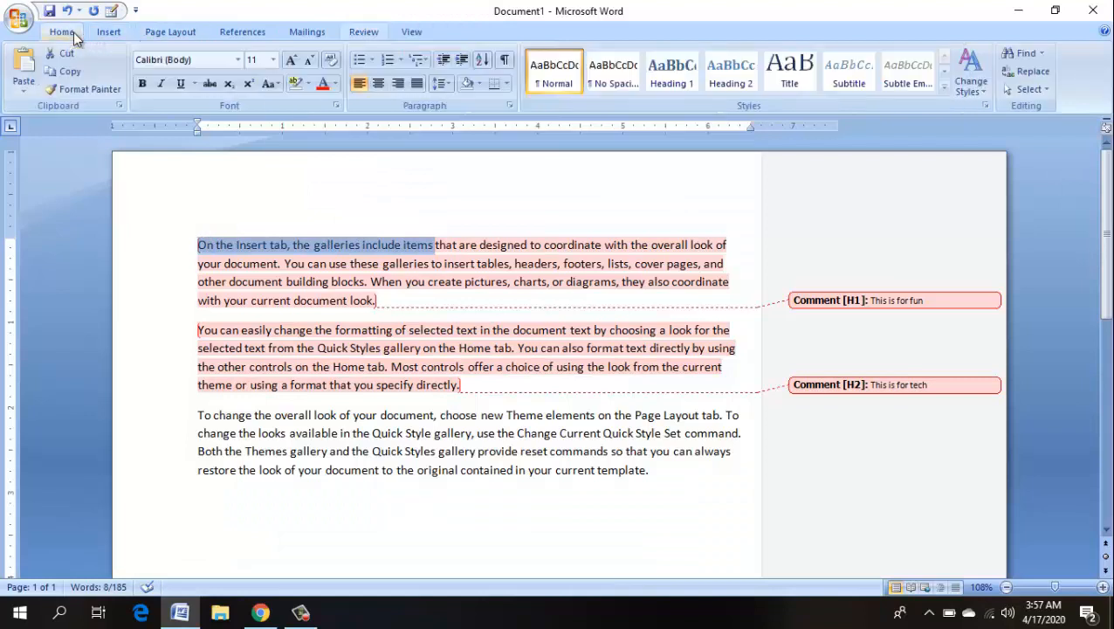
{"action": "left_click", "coordinate": [217, 60]}
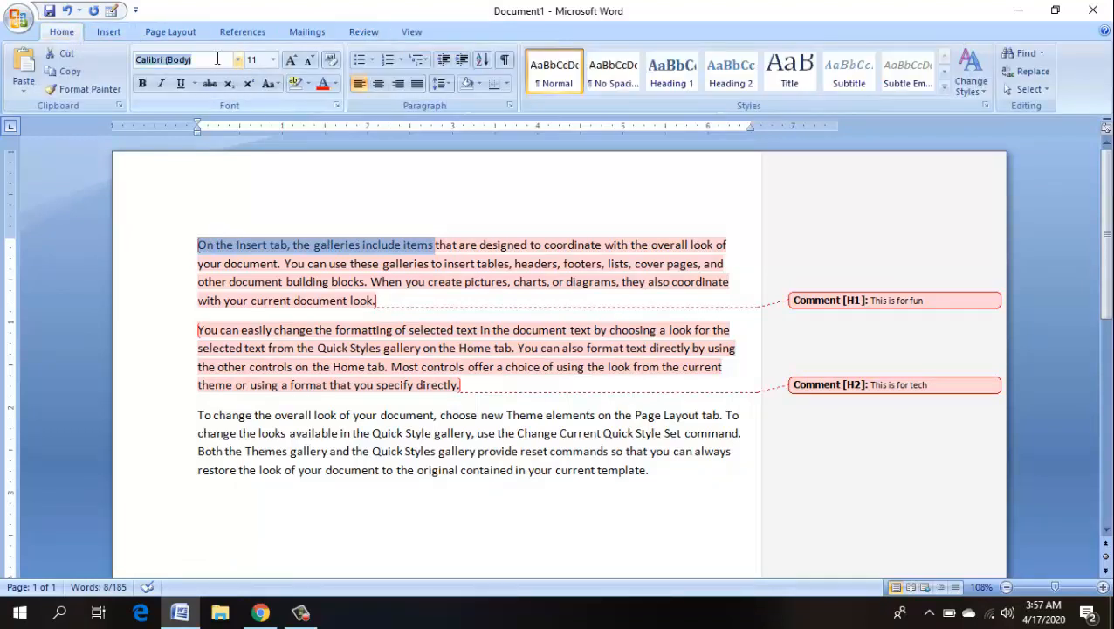
{"action": "type", "text": "Times New Roman"}
{"action": "key", "text": "Return"}
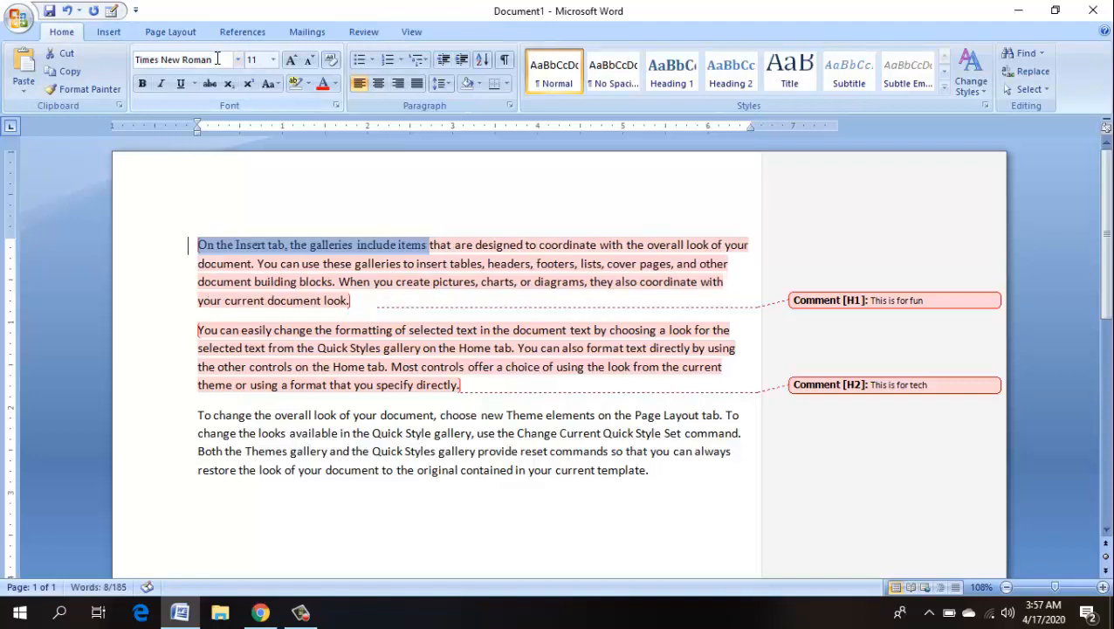
{"action": "left_click", "coordinate": [267, 58]}
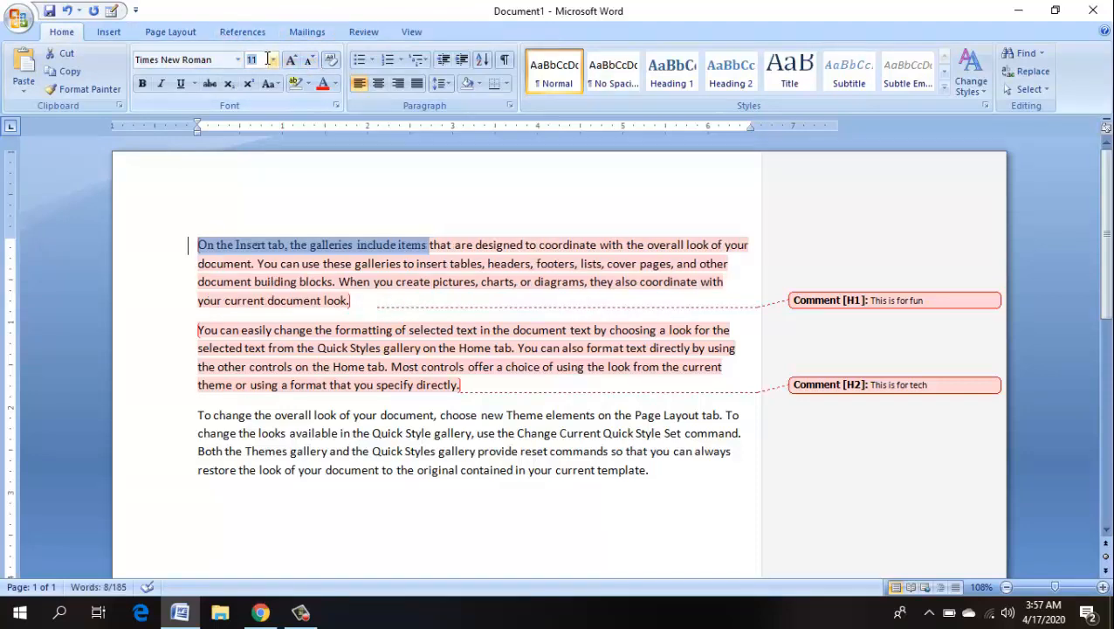
{"action": "key", "text": "Return"}
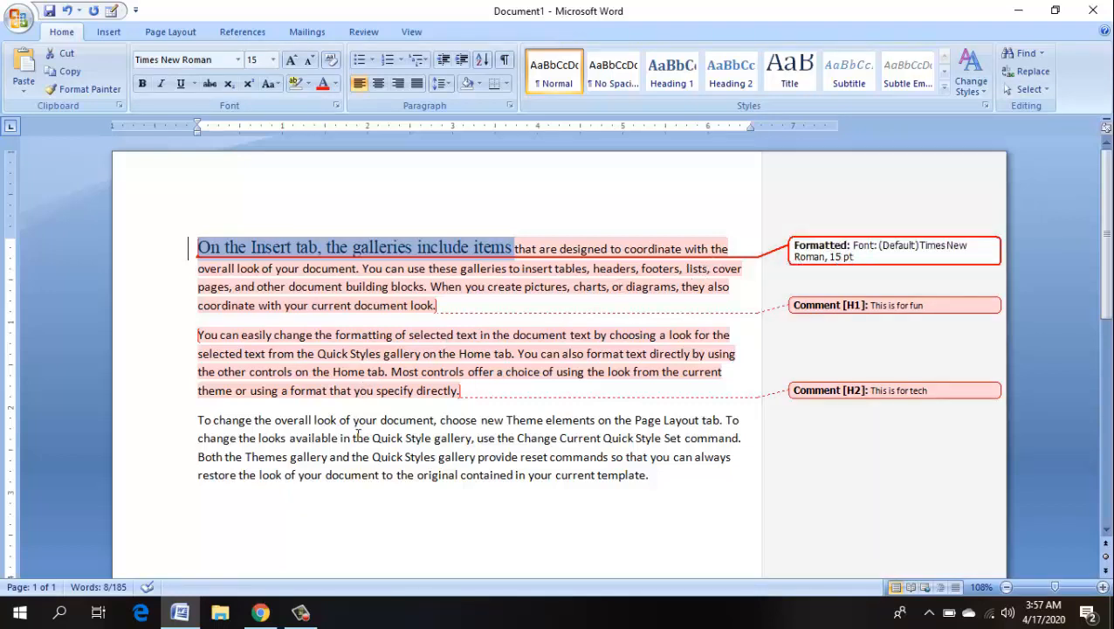
- Delete the Quick Style gallery passage in paragraph three as a tracked change
{"action": "left_click_drag", "start_coordinate": [358, 437], "coordinate": [430, 457]}
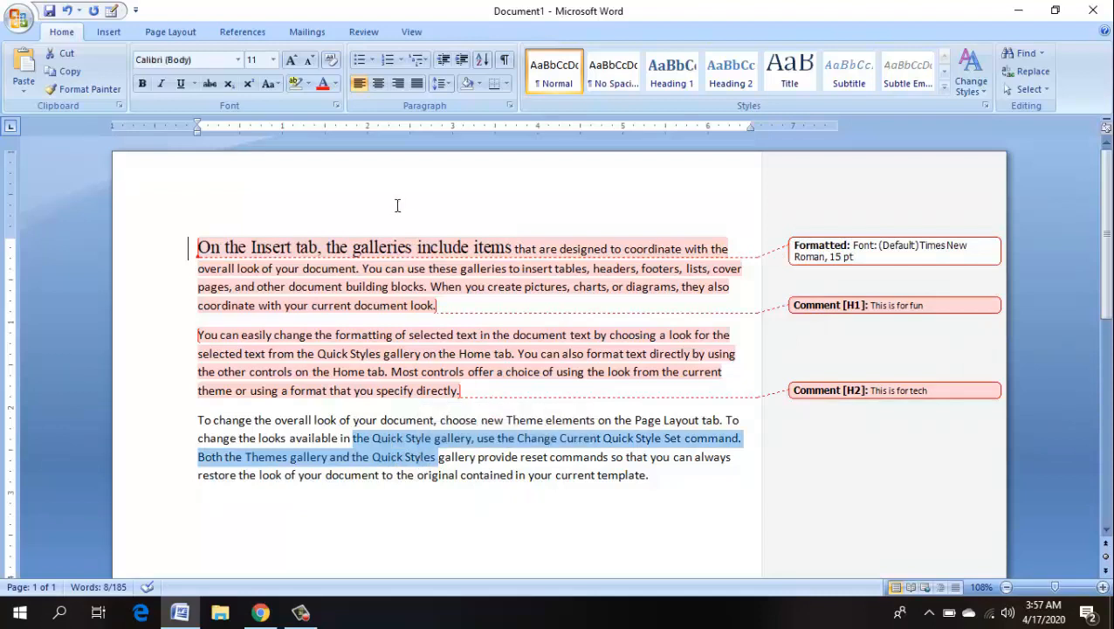
{"action": "key", "text": "Delete"}
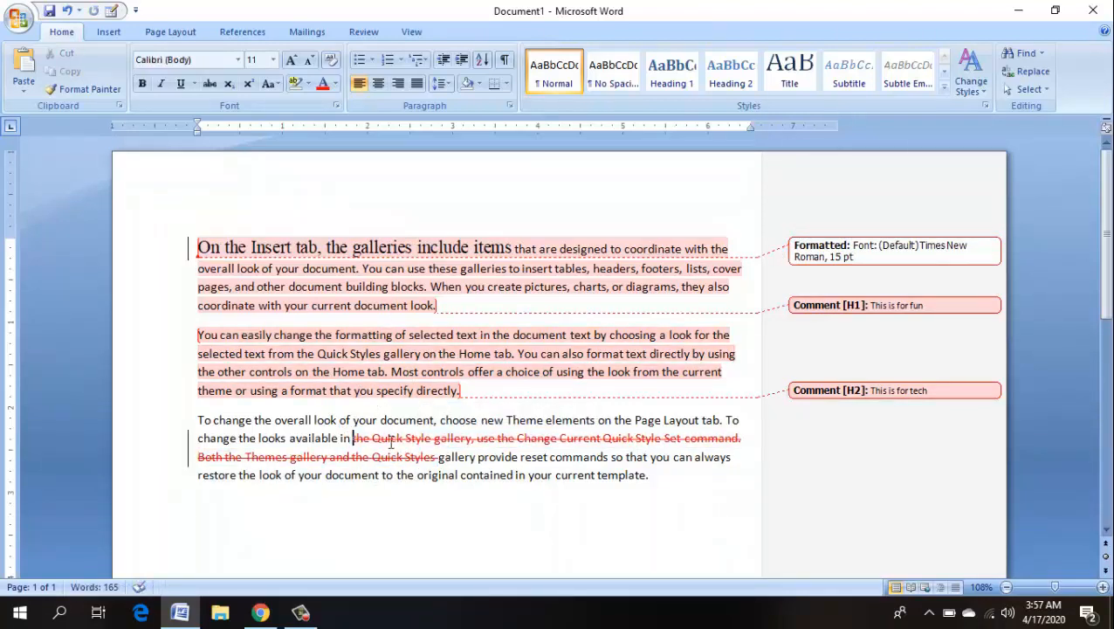
{"action": "mouse_move", "coordinate": [378, 453]}
{"action": "left_click", "coordinate": [363, 31]}
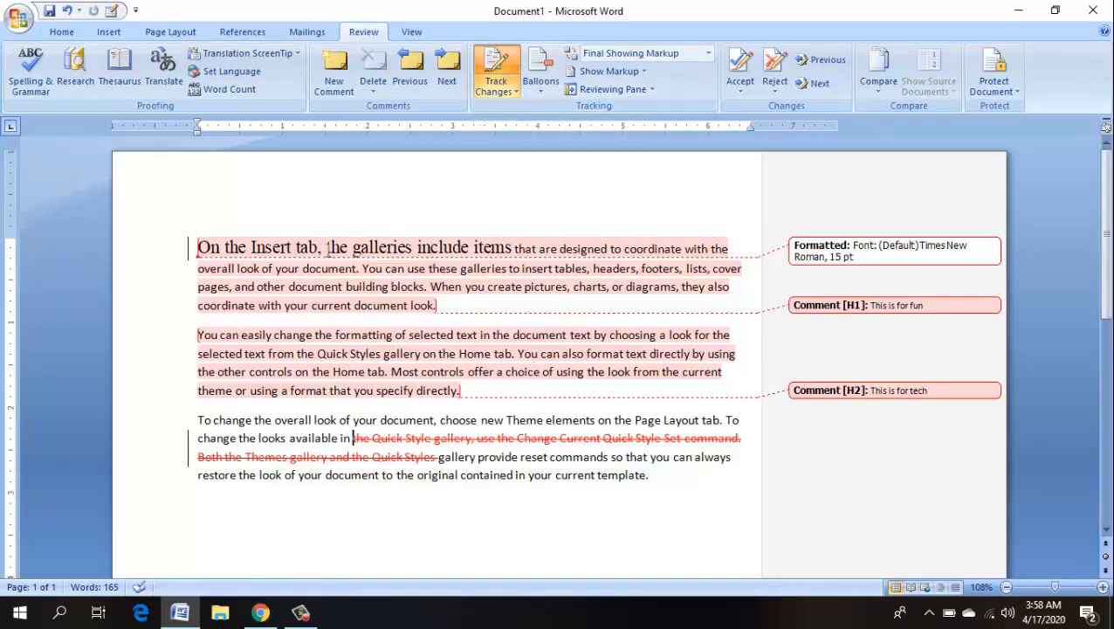
{"action": "mouse_move", "coordinate": [329, 249]}
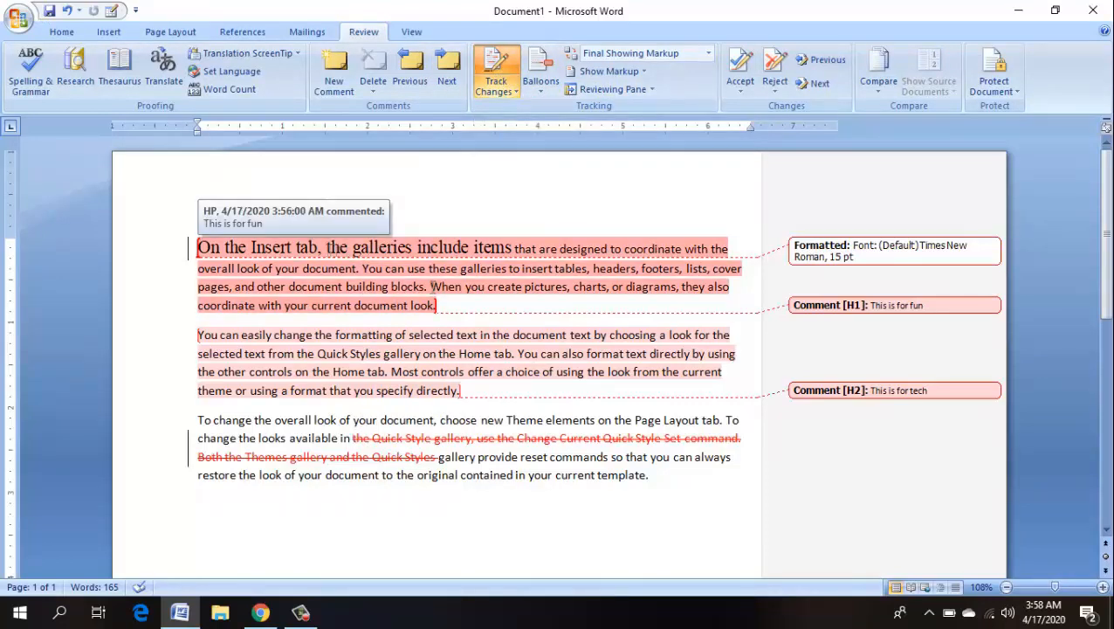
{"action": "left_click", "coordinate": [541, 78]}
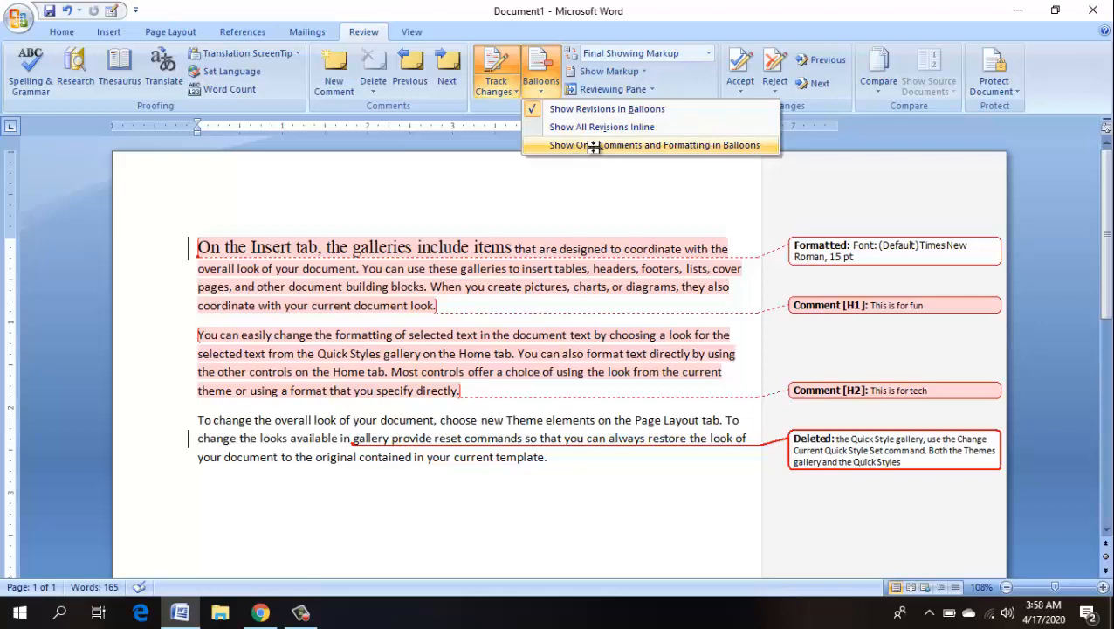
{"action": "left_click", "coordinate": [596, 150]}
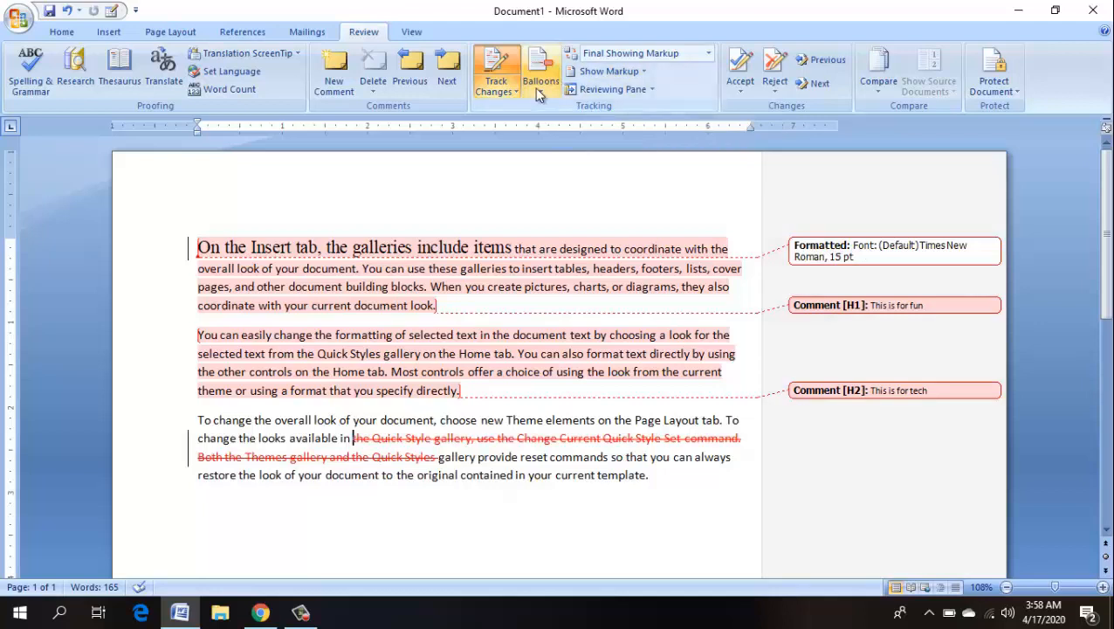
{"action": "left_click", "coordinate": [534, 88]}
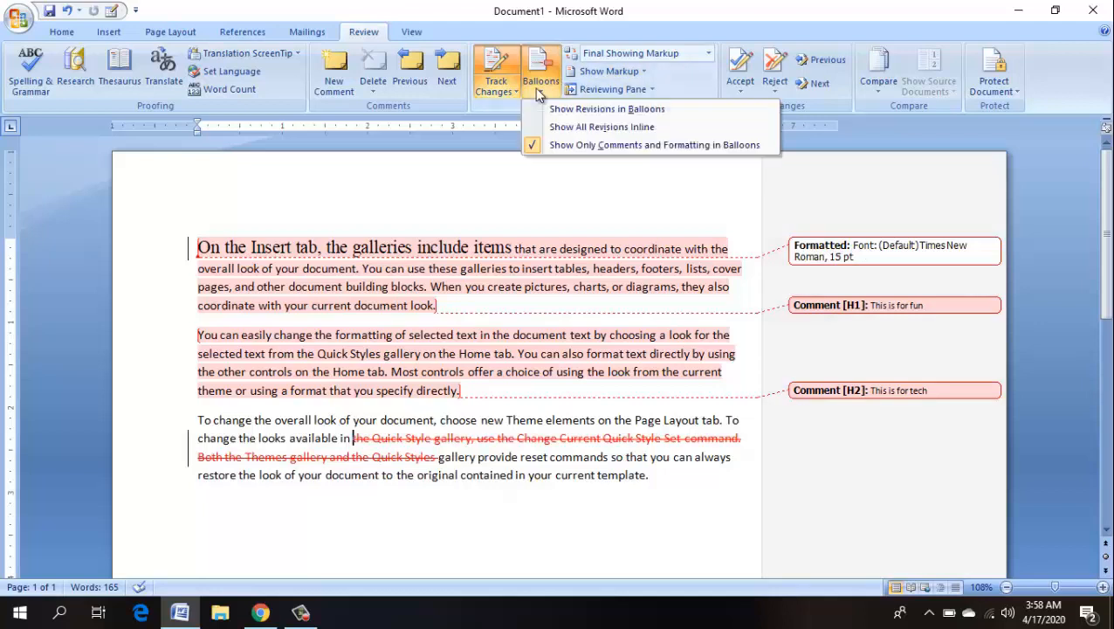
{"action": "left_click", "coordinate": [580, 111]}
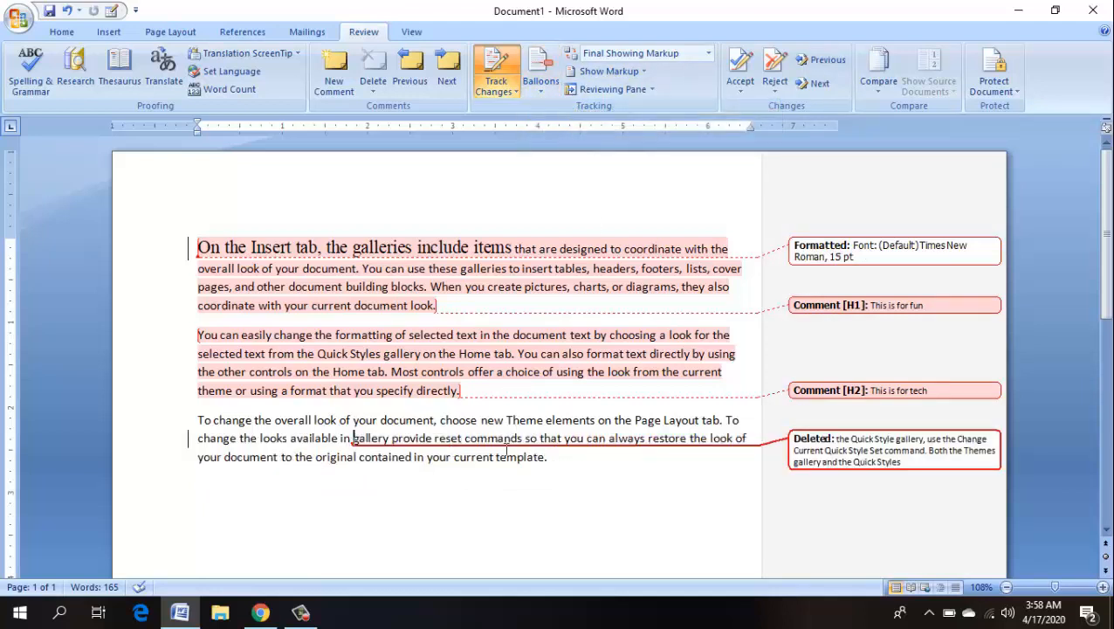
{"action": "left_click", "coordinate": [821, 451]}
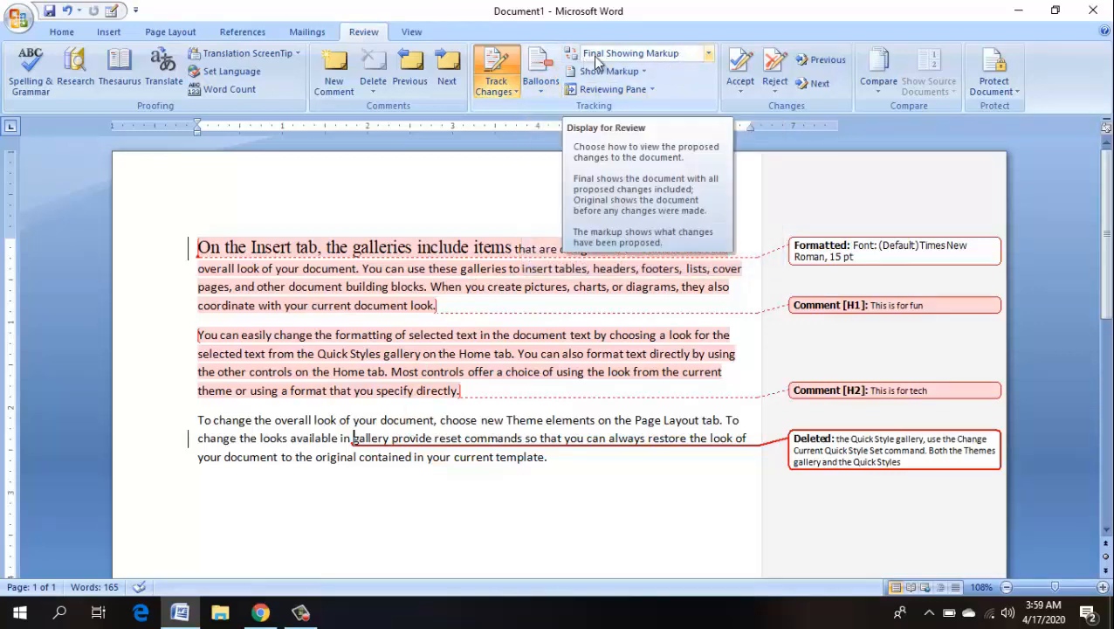
{"action": "left_click", "coordinate": [709, 55]}
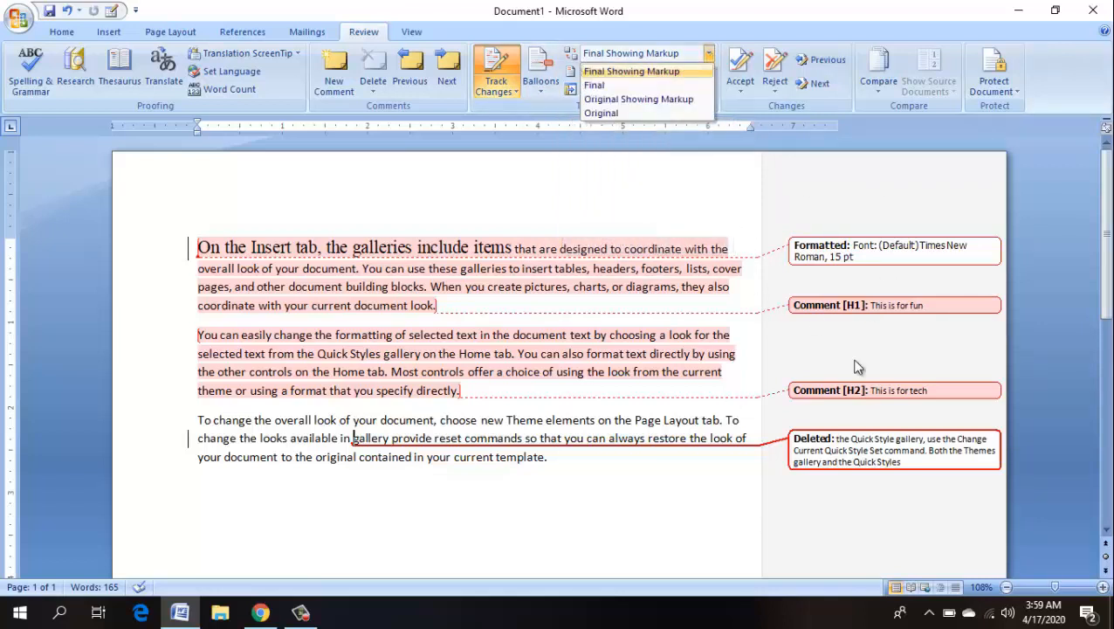
{"action": "left_click", "coordinate": [621, 77]}
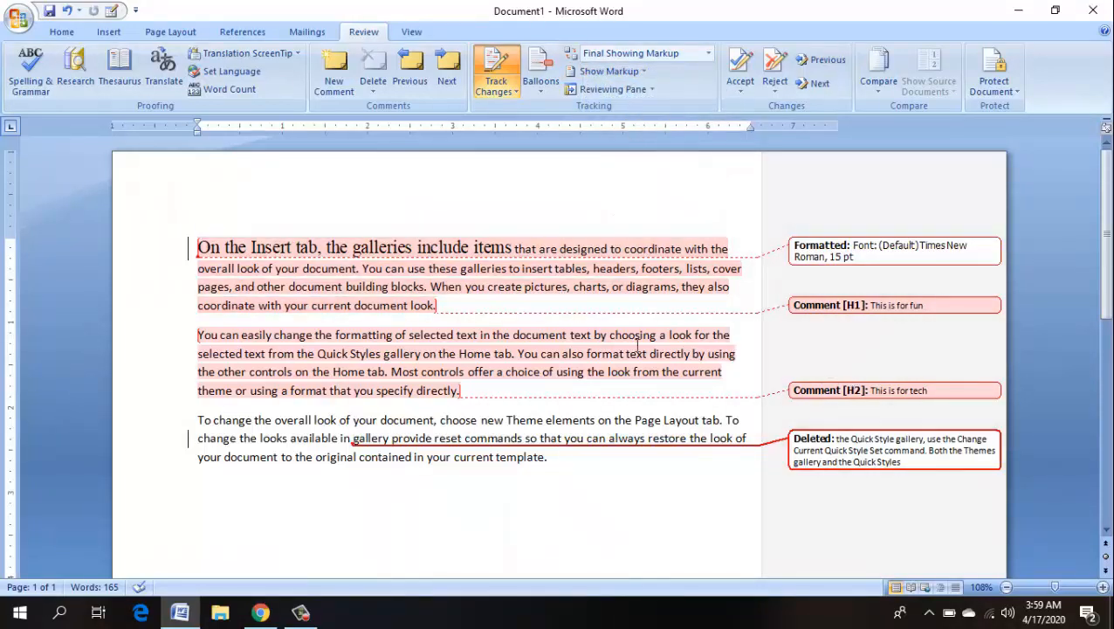
{"action": "left_click", "coordinate": [671, 56]}
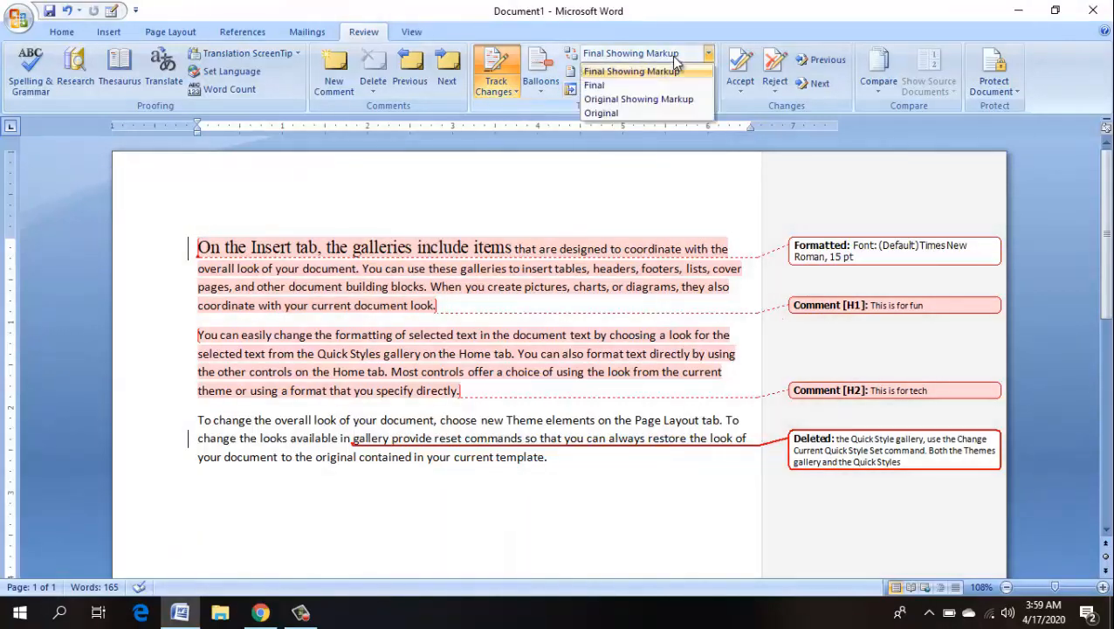
{"action": "left_click", "coordinate": [650, 85]}
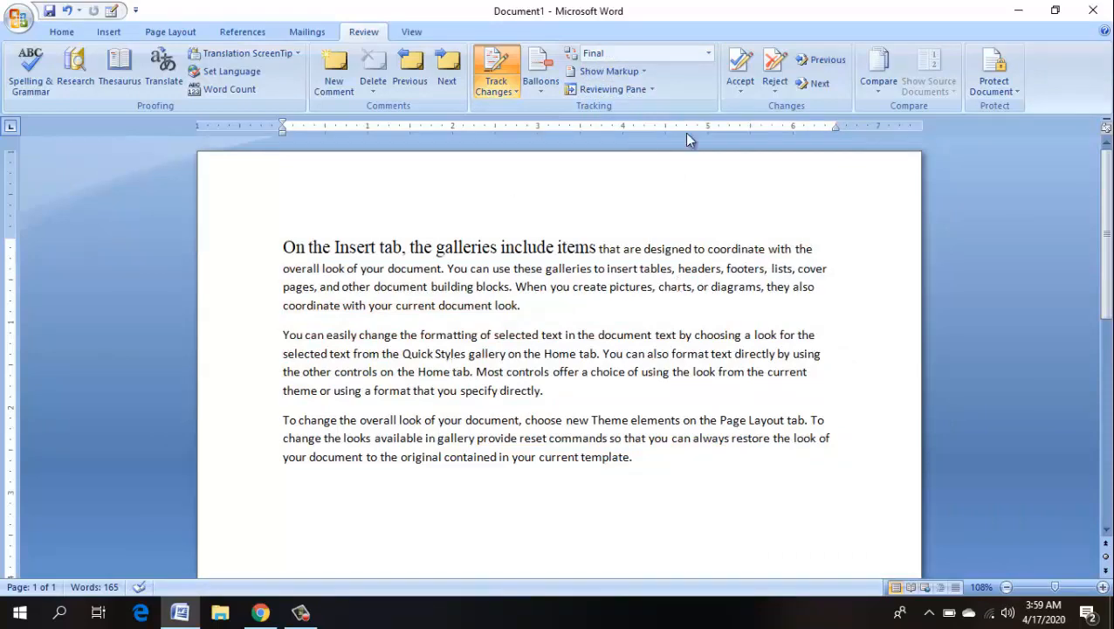
{"action": "left_click", "coordinate": [683, 51]}
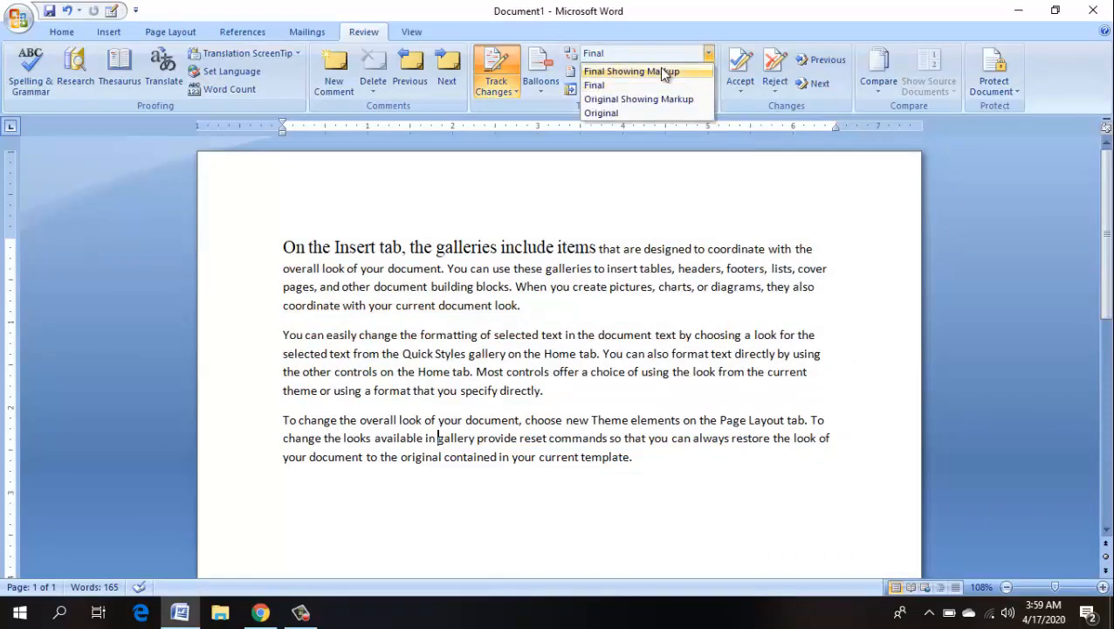
{"action": "left_click", "coordinate": [661, 72]}
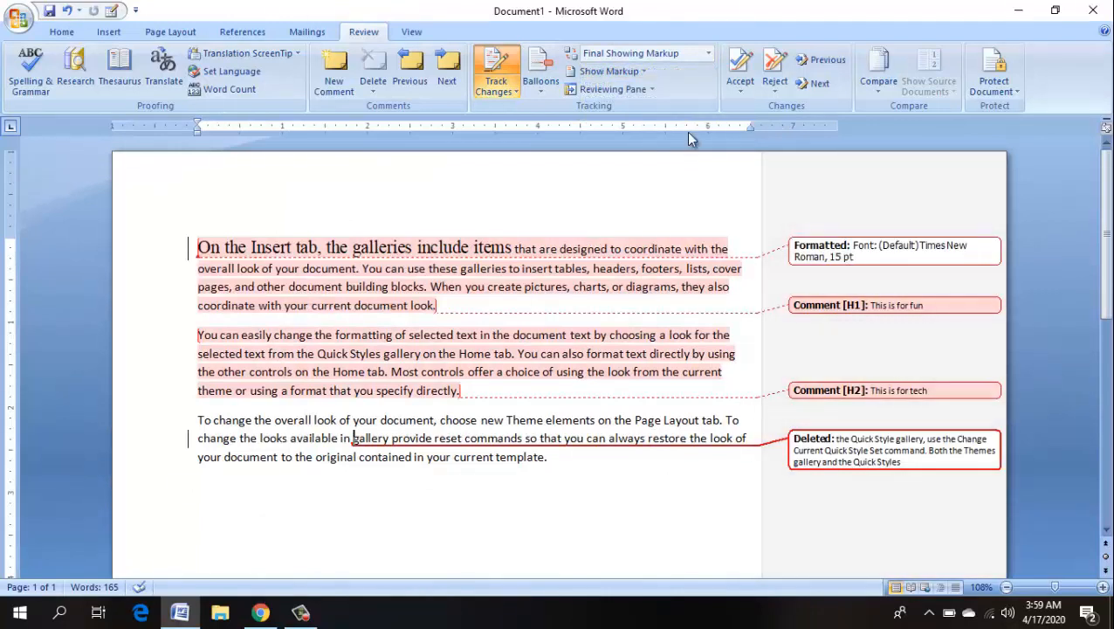
{"action": "left_click", "coordinate": [641, 73]}
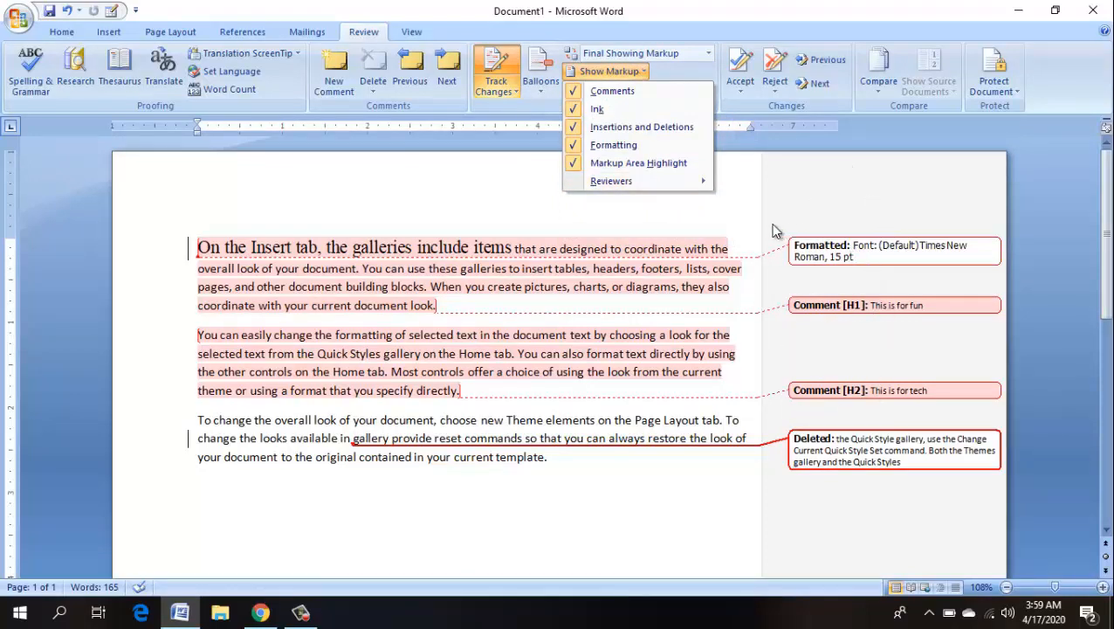
{"action": "left_click", "coordinate": [611, 91]}
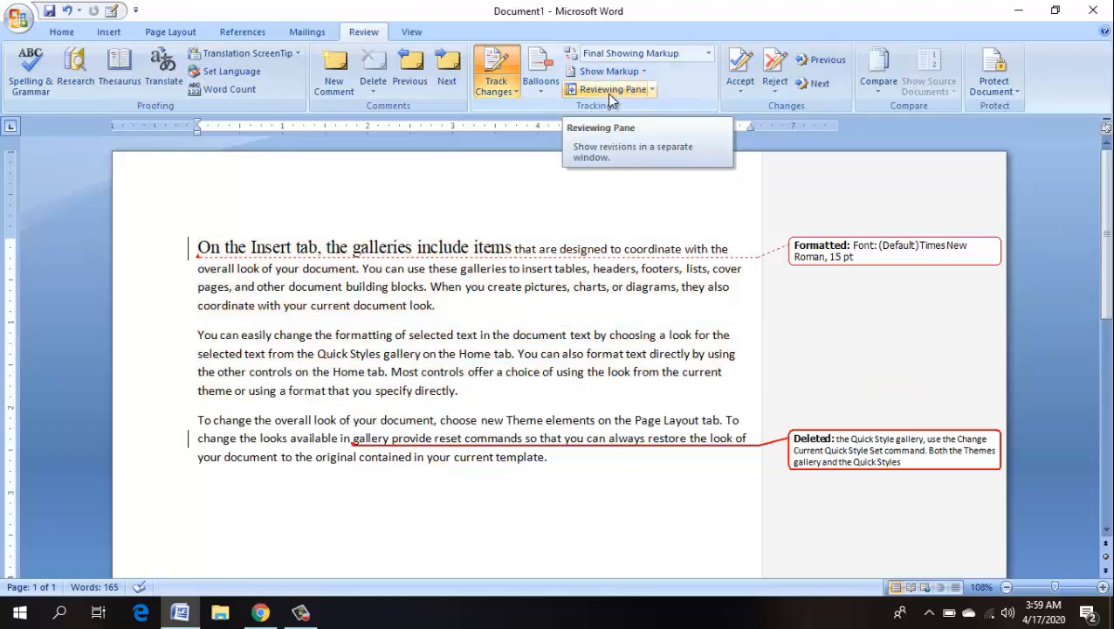
{"action": "left_click", "coordinate": [615, 72]}
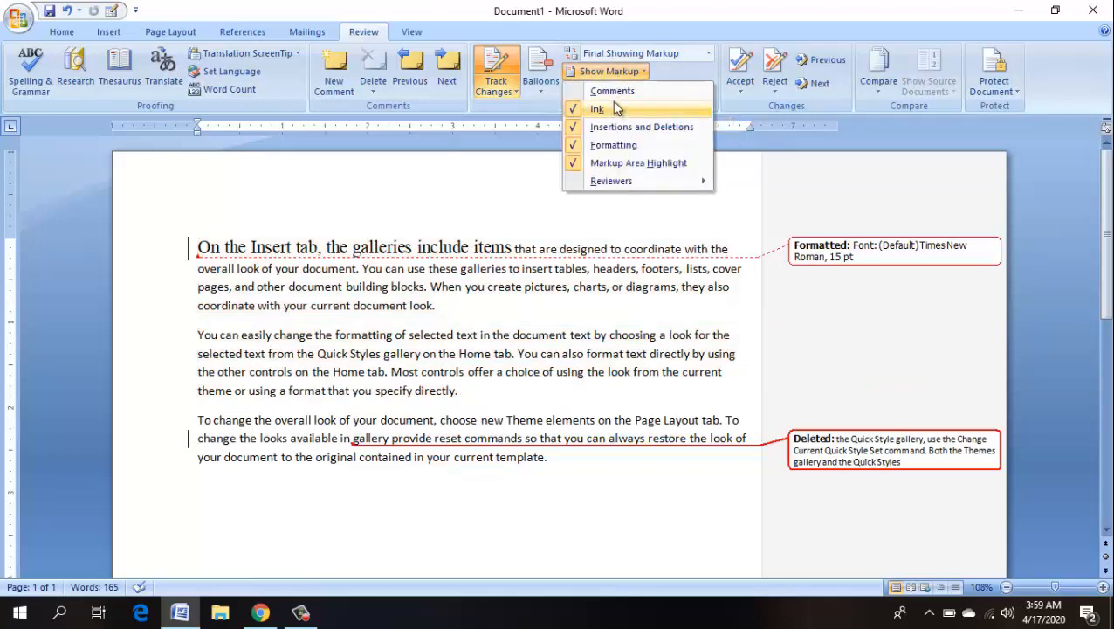
{"action": "left_click", "coordinate": [611, 91]}
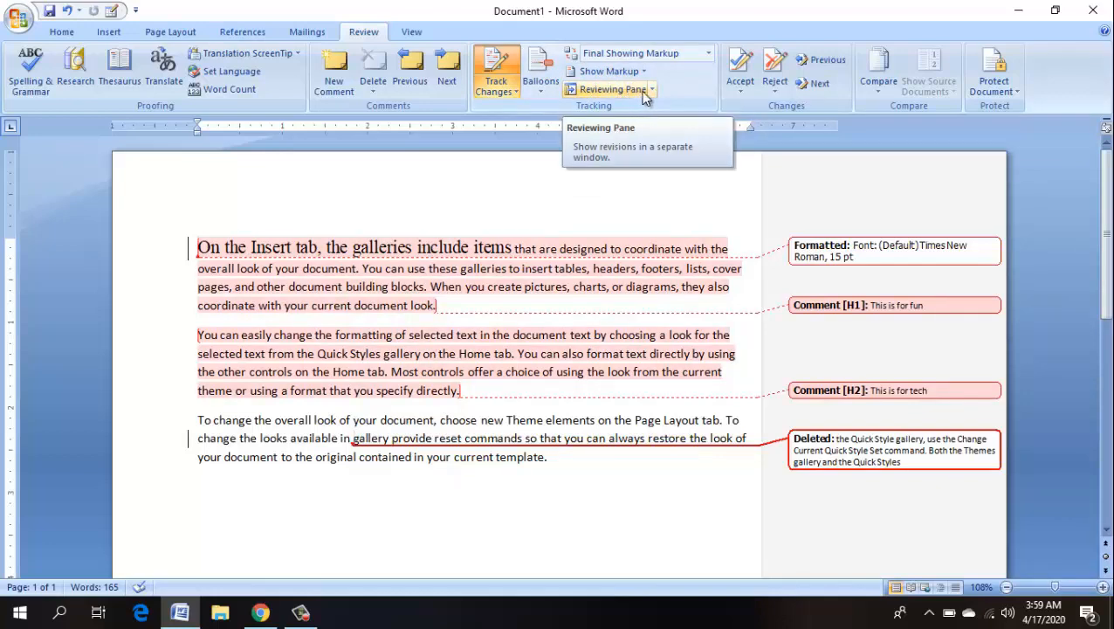
- Show the Reviewing Pane, try Horizontal then Vertical layout, and select the formatting revision
{"action": "left_click", "coordinate": [611, 89]}
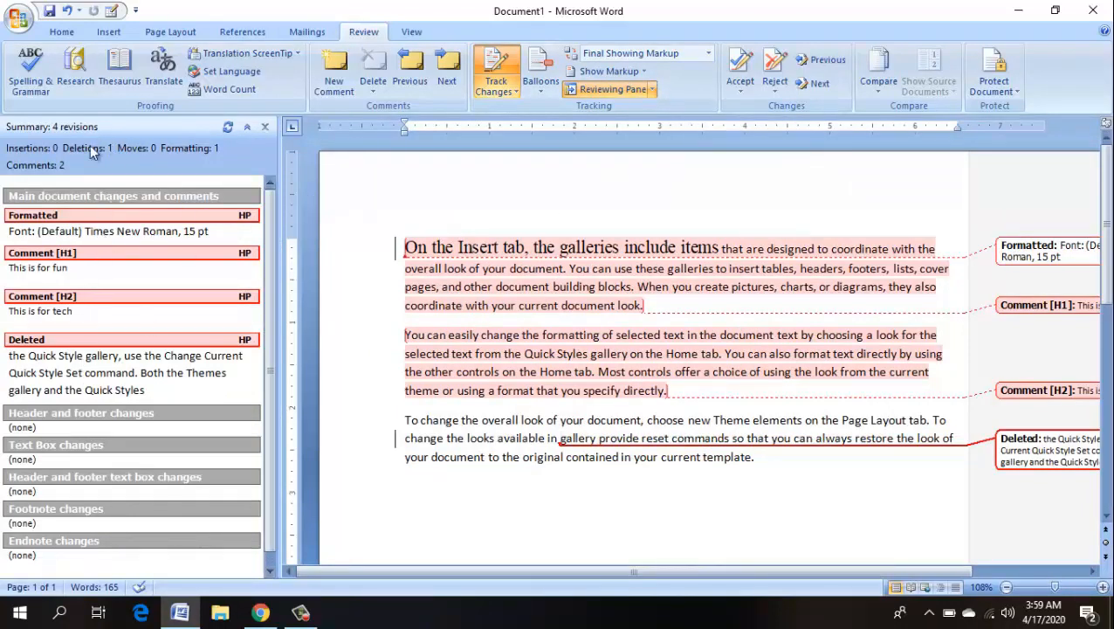
{"action": "left_click", "coordinate": [652, 89]}
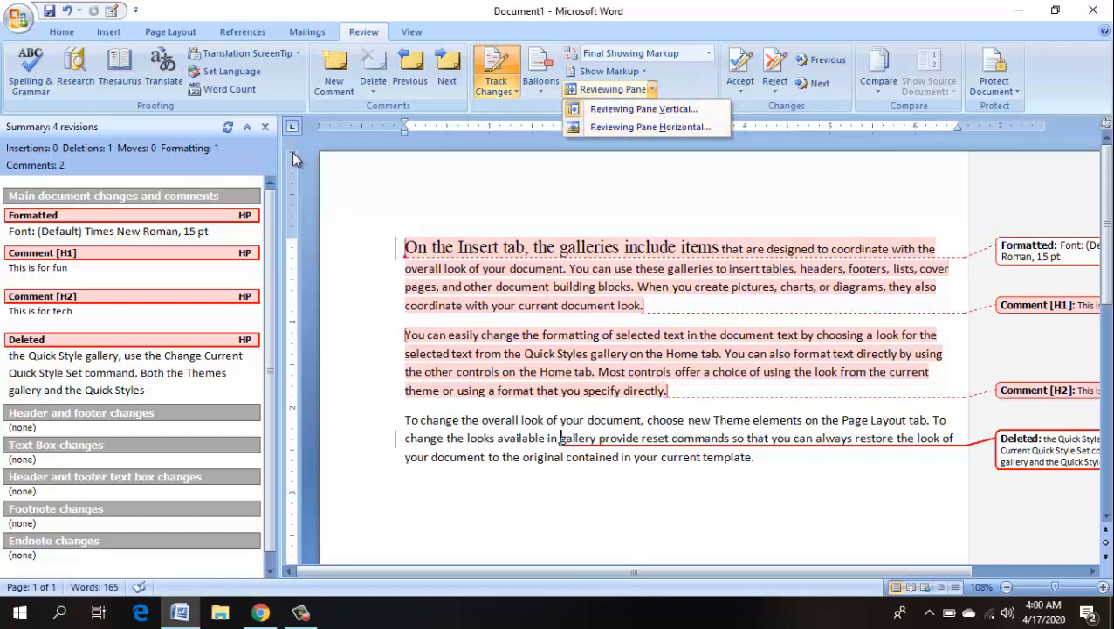
{"action": "left_click", "coordinate": [633, 126]}
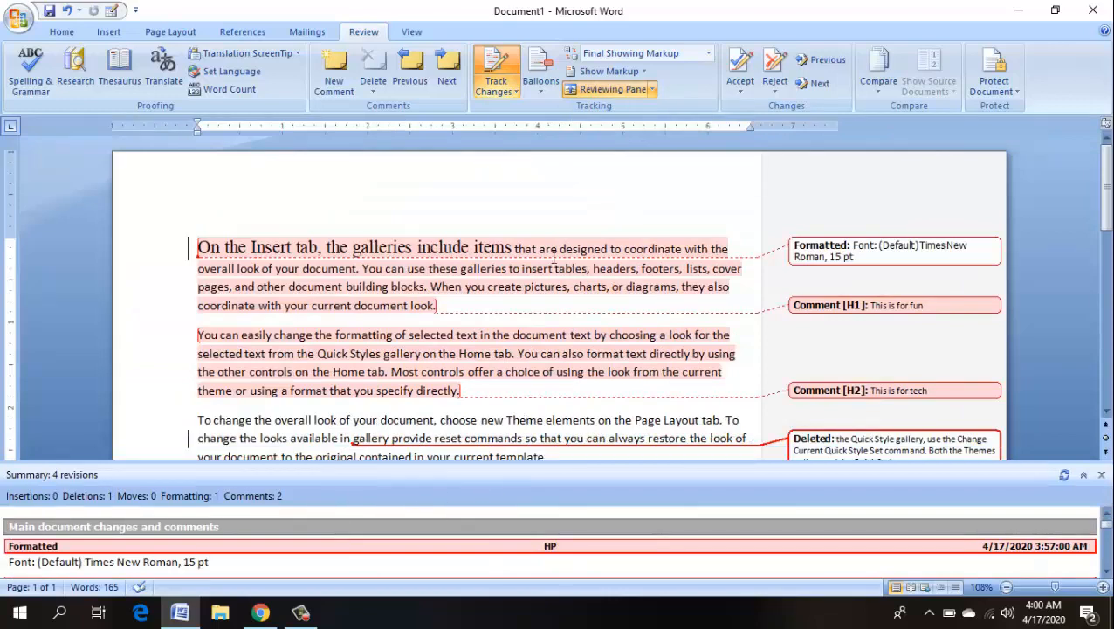
{"action": "left_click", "coordinate": [650, 89]}
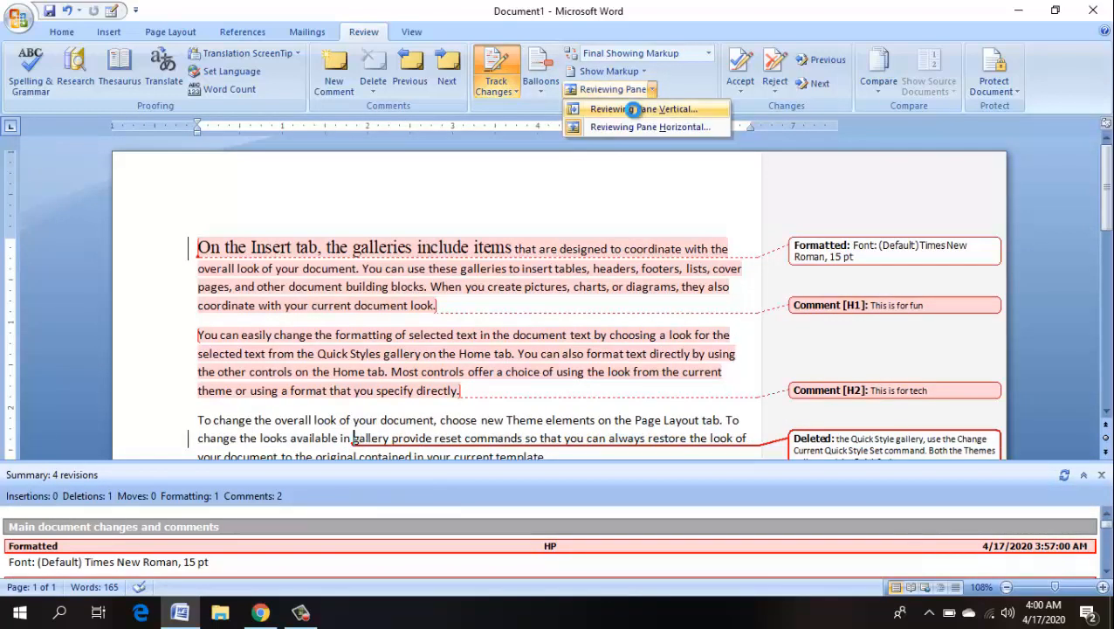
{"action": "left_click", "coordinate": [632, 108]}
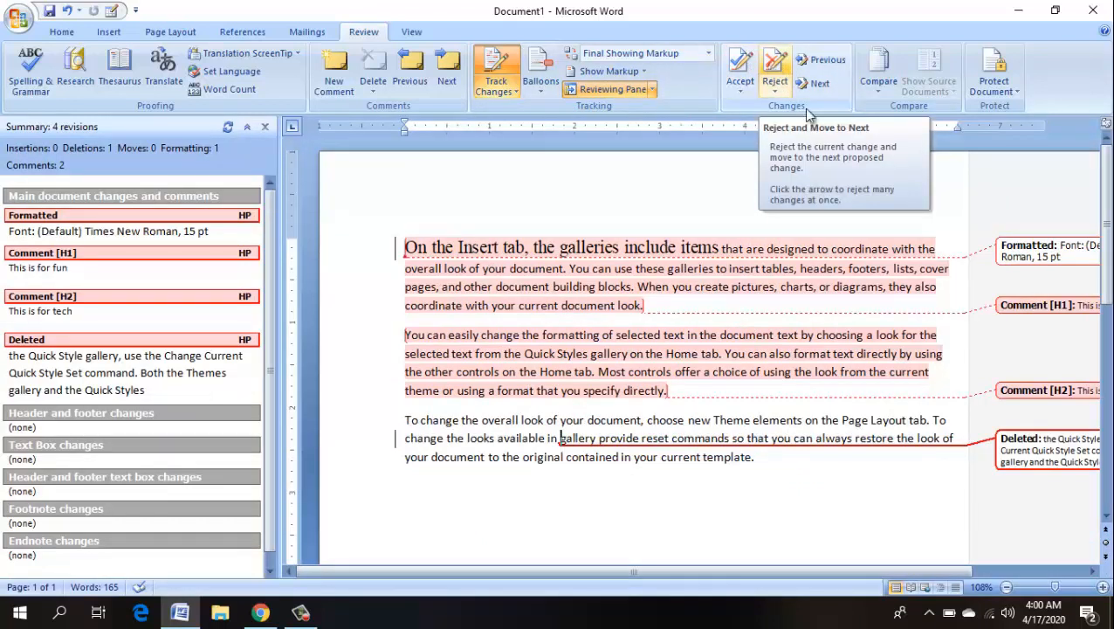
{"action": "left_click_drag", "start_coordinate": [721, 573], "coordinate": [971, 476]}
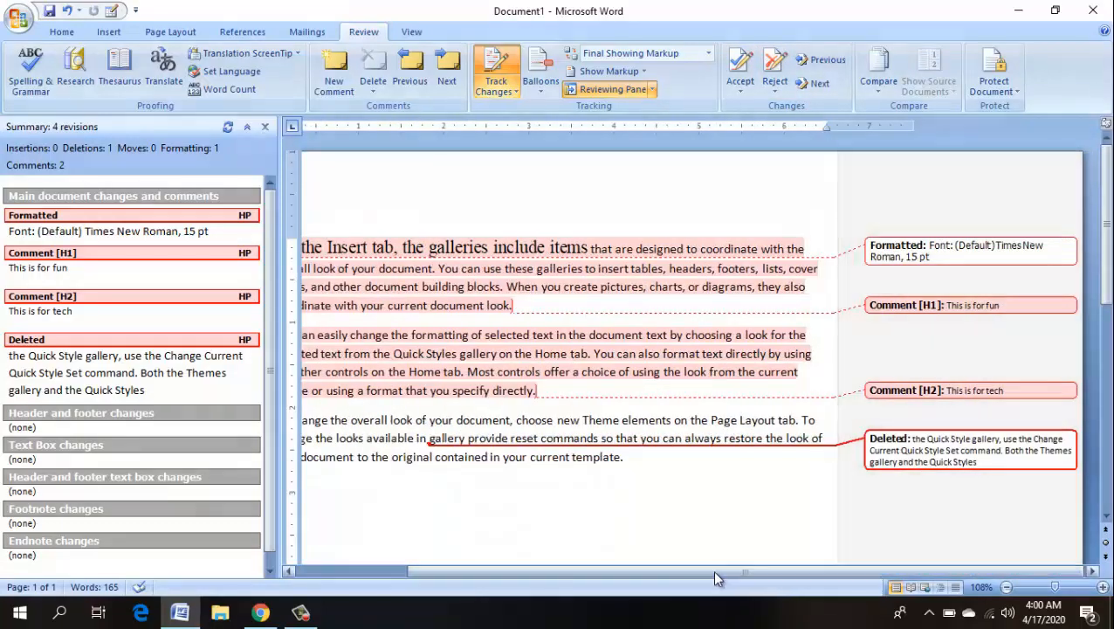
{"action": "left_click", "coordinate": [966, 250]}
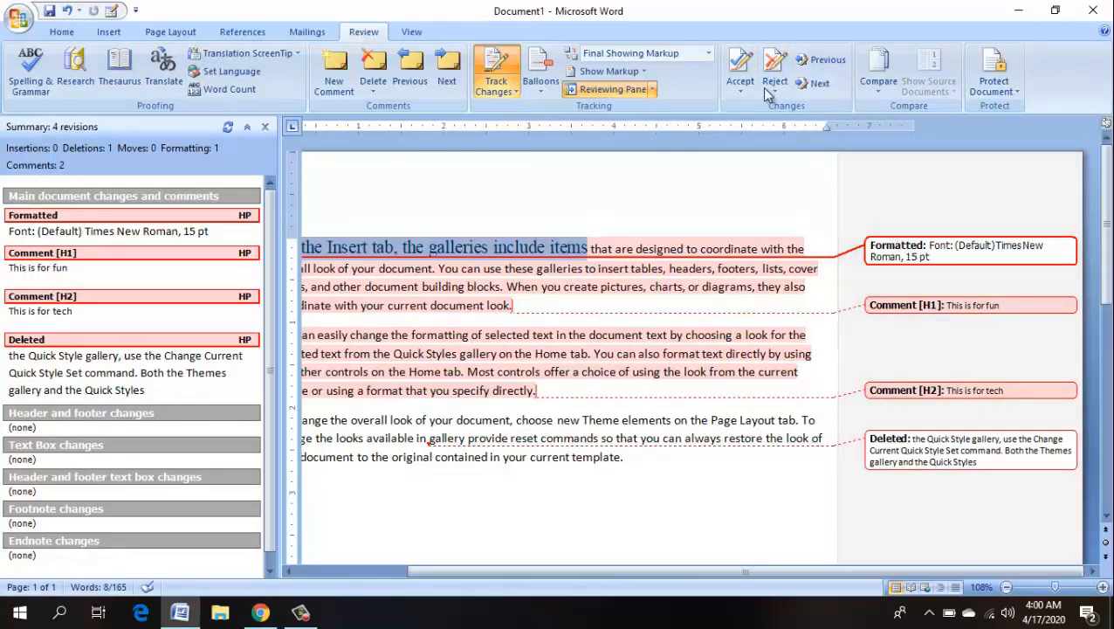
- Accept the font change, delete the 'This is for tech' comment, and reject the Quick Styles deletion
{"action": "left_click", "coordinate": [740, 64]}
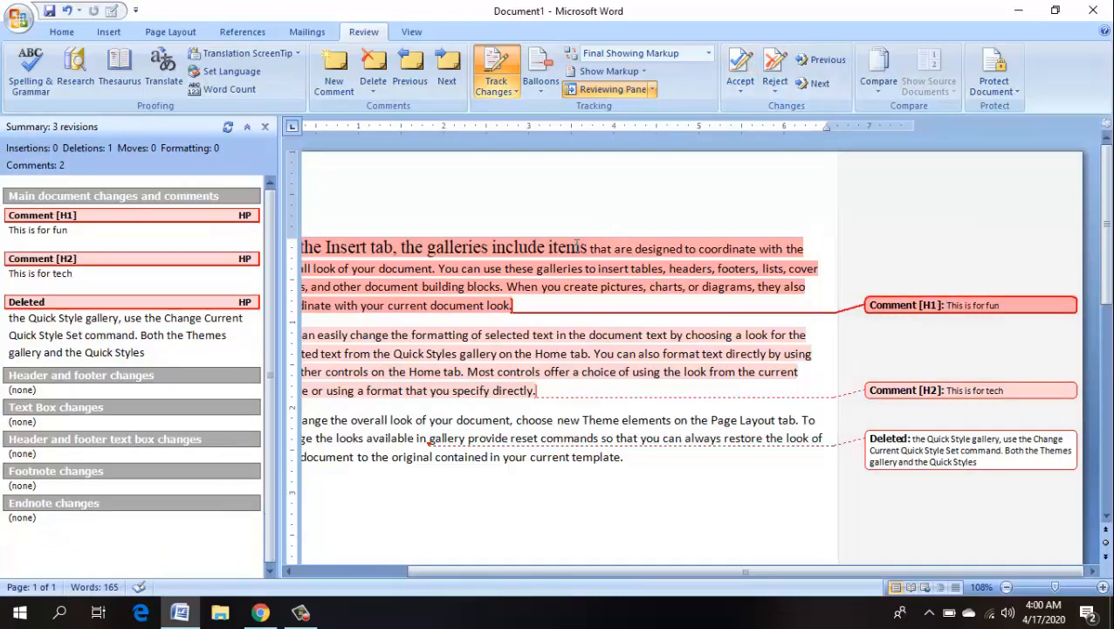
{"action": "mouse_move", "coordinate": [576, 247]}
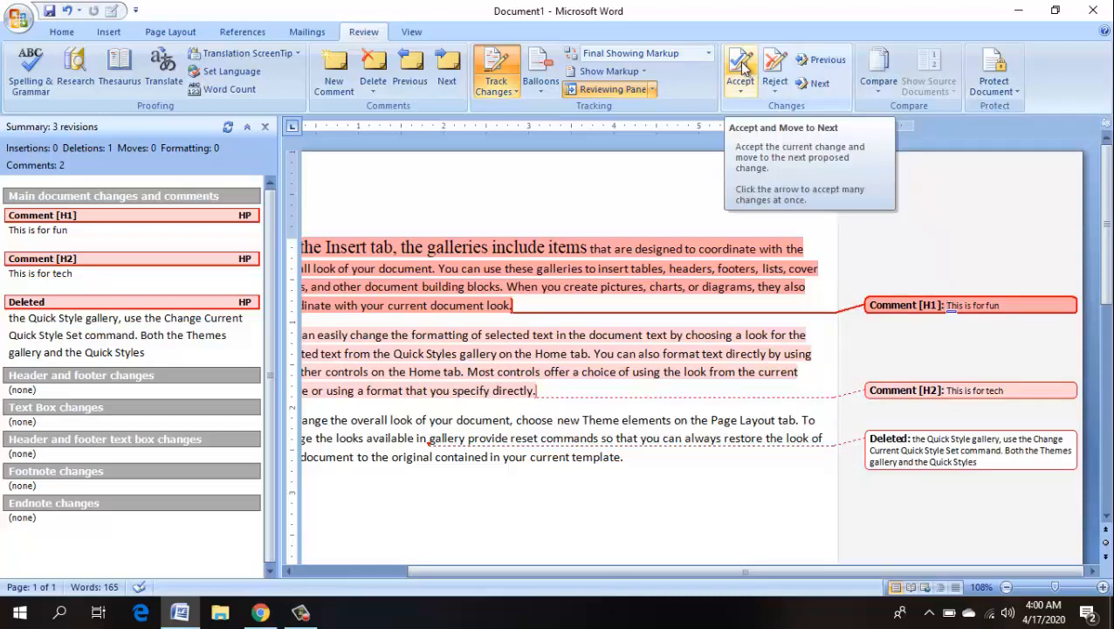
{"action": "left_click", "coordinate": [746, 75]}
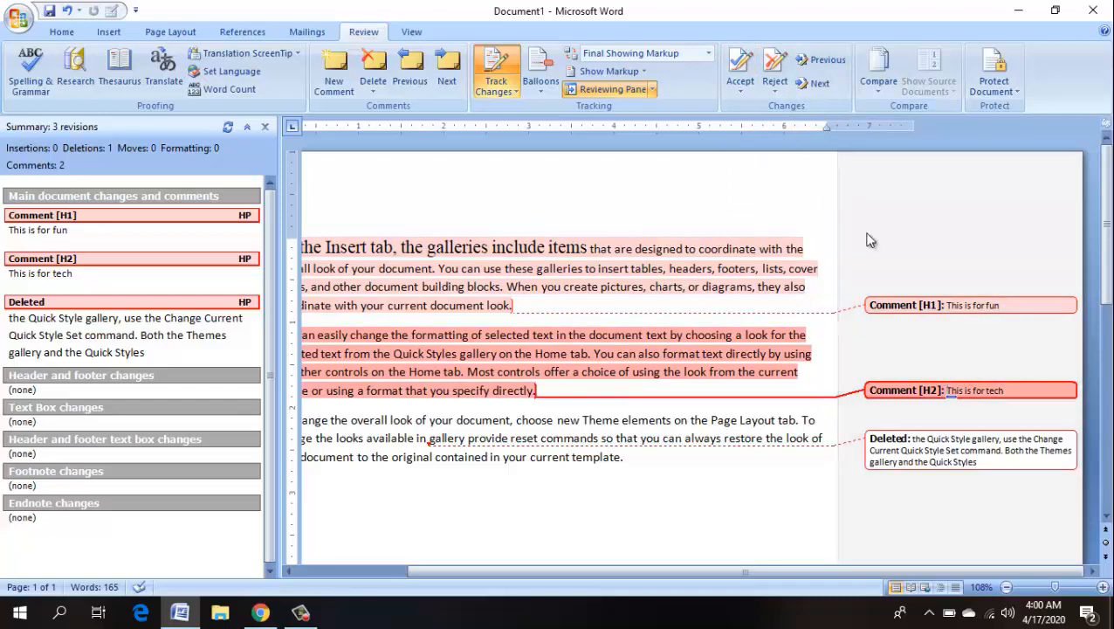
{"action": "left_click", "coordinate": [774, 66]}
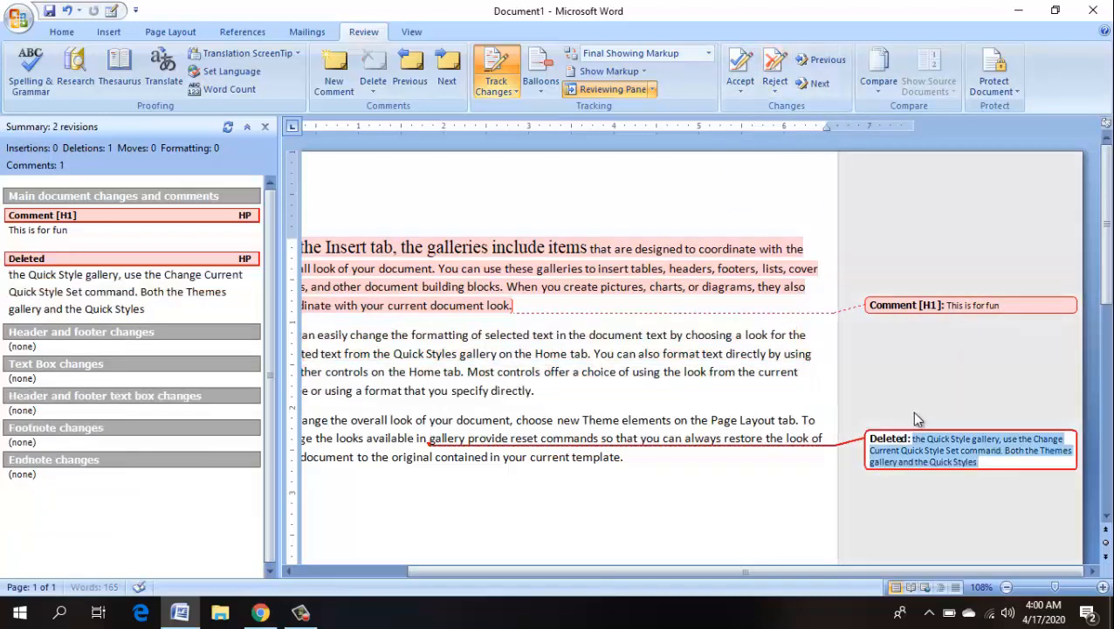
{"action": "left_click", "coordinate": [919, 449]}
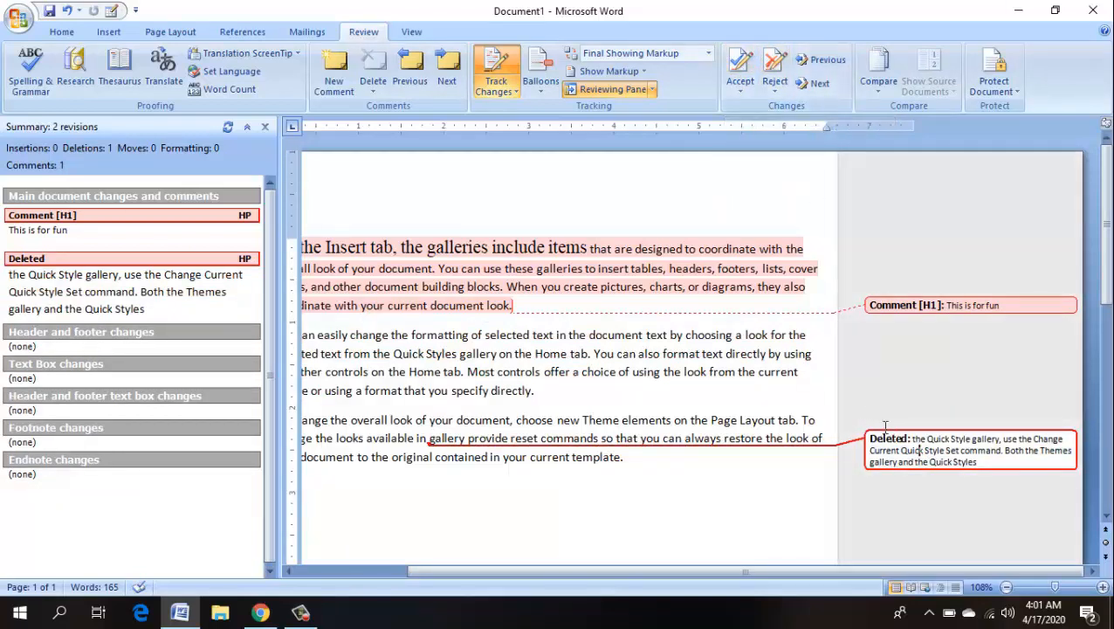
{"action": "left_click", "coordinate": [773, 68]}
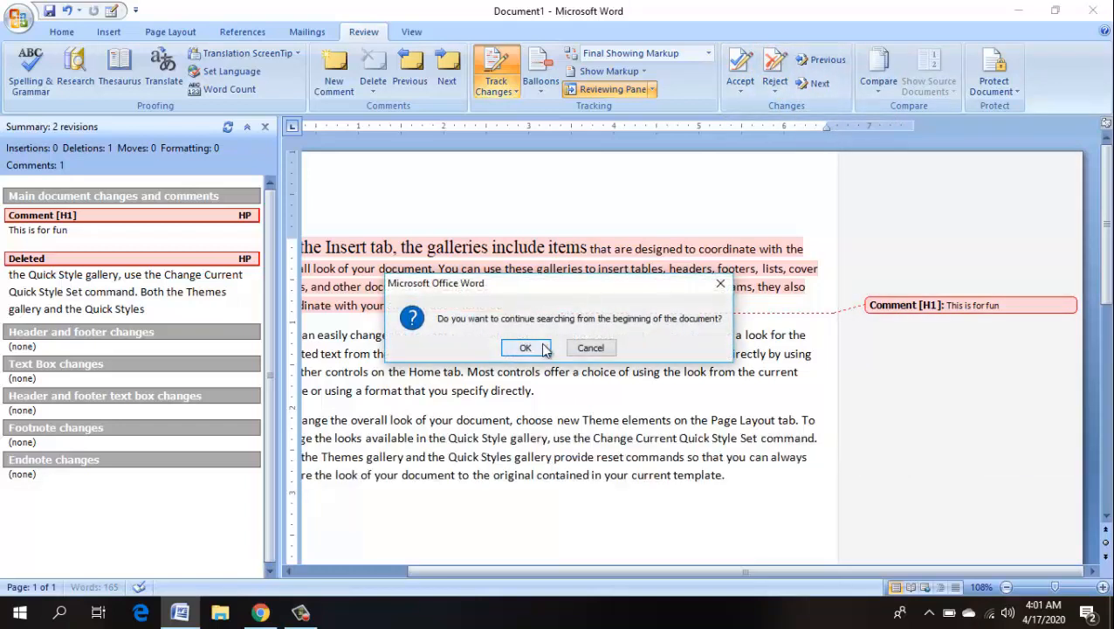
- Move through revisions, restarting from the document start, until the 'This is for fun' comment is current
{"action": "left_click", "coordinate": [585, 348]}
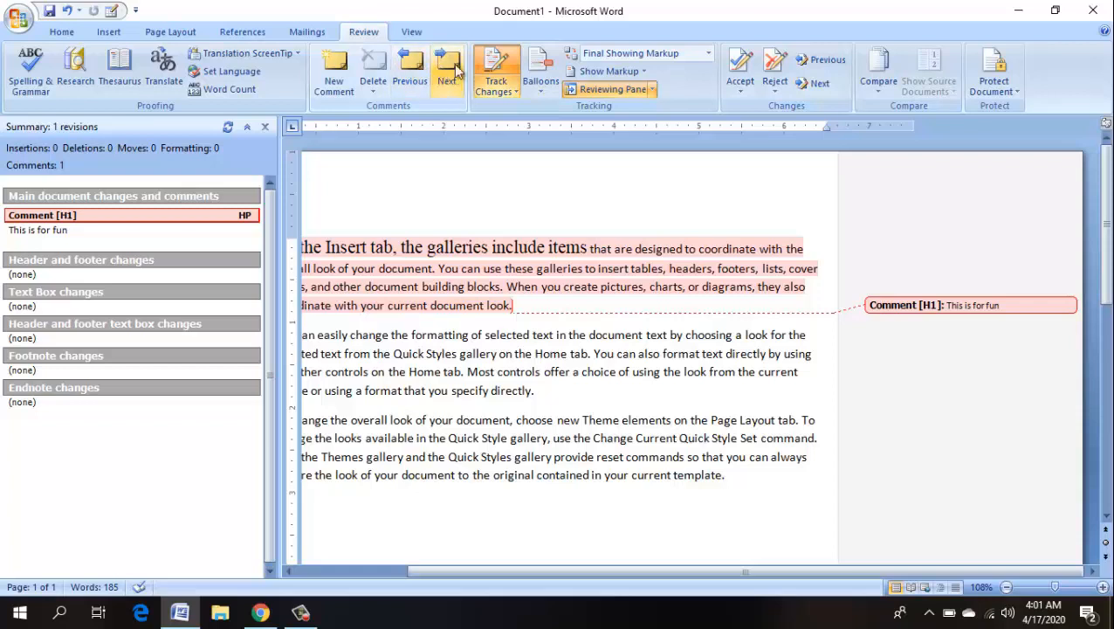
{"action": "left_click", "coordinate": [825, 60]}
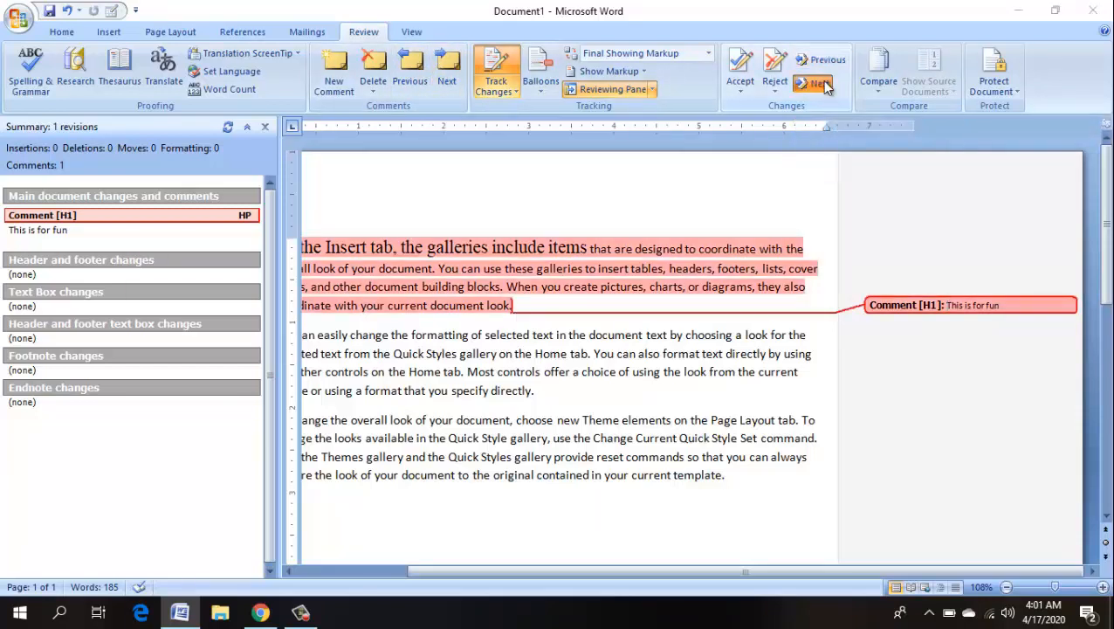
{"action": "left_click", "coordinate": [822, 83]}
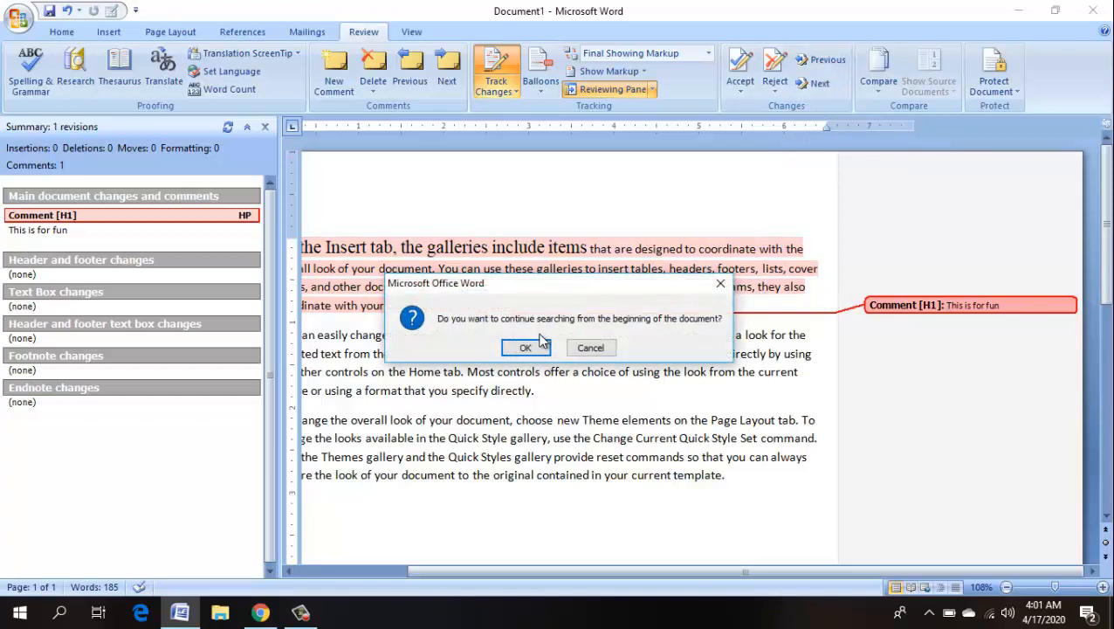
{"action": "left_click", "coordinate": [530, 347]}
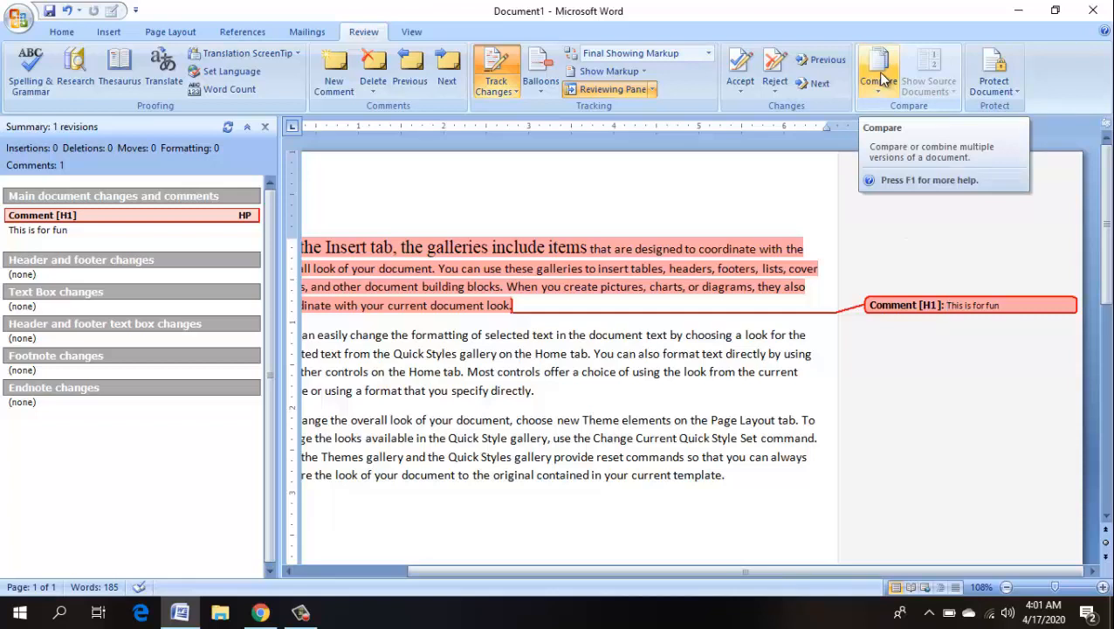
{"action": "left_click", "coordinate": [880, 78]}
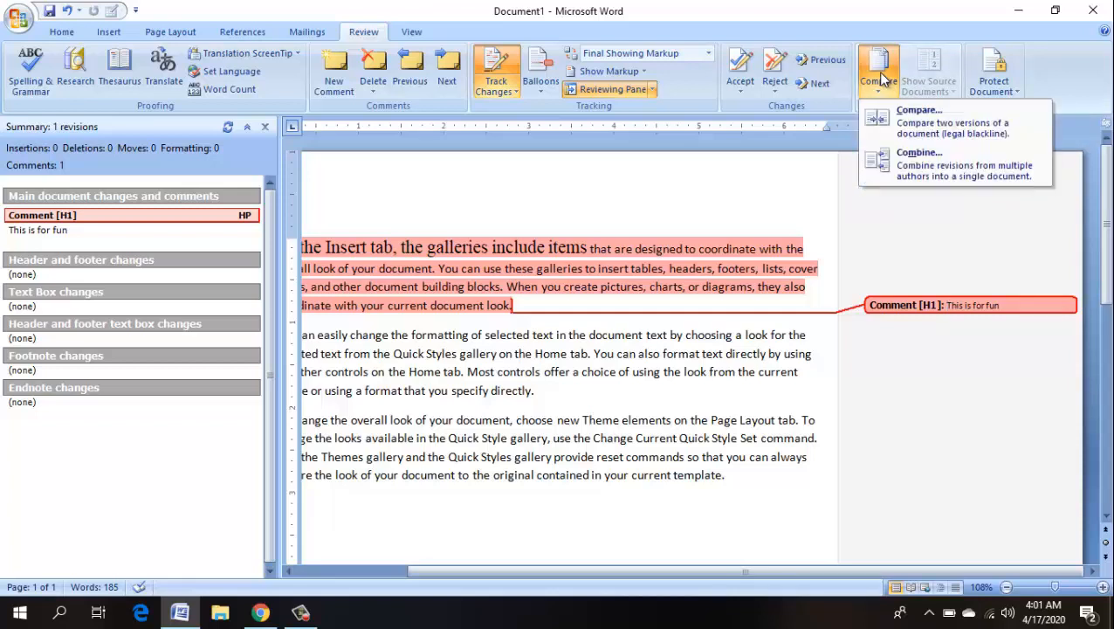
{"action": "left_click", "coordinate": [919, 113]}
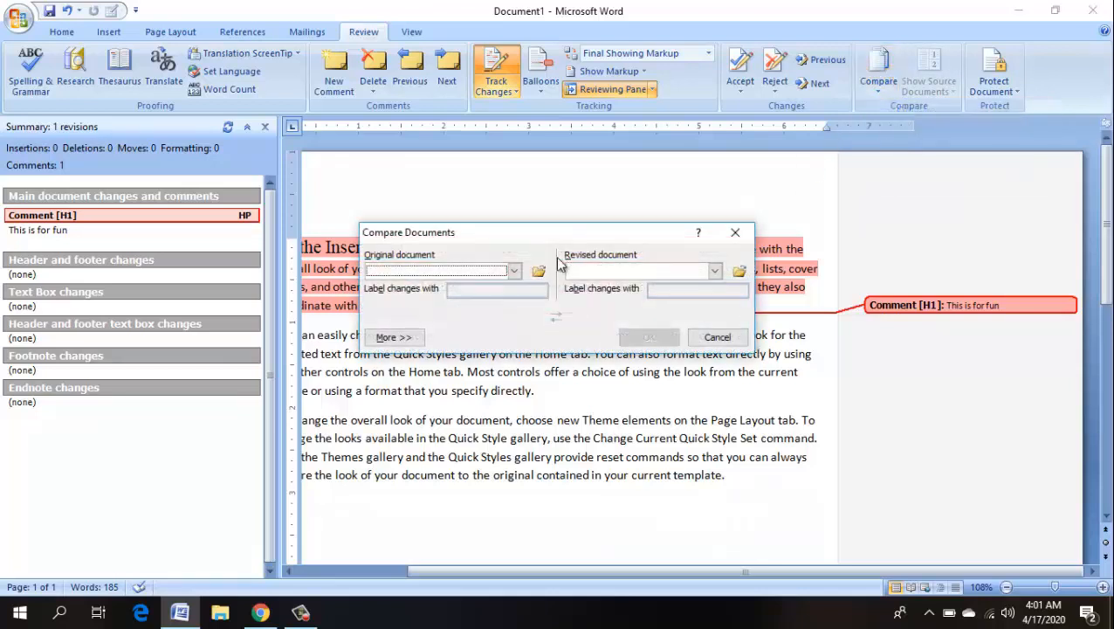
{"action": "left_click", "coordinate": [514, 271]}
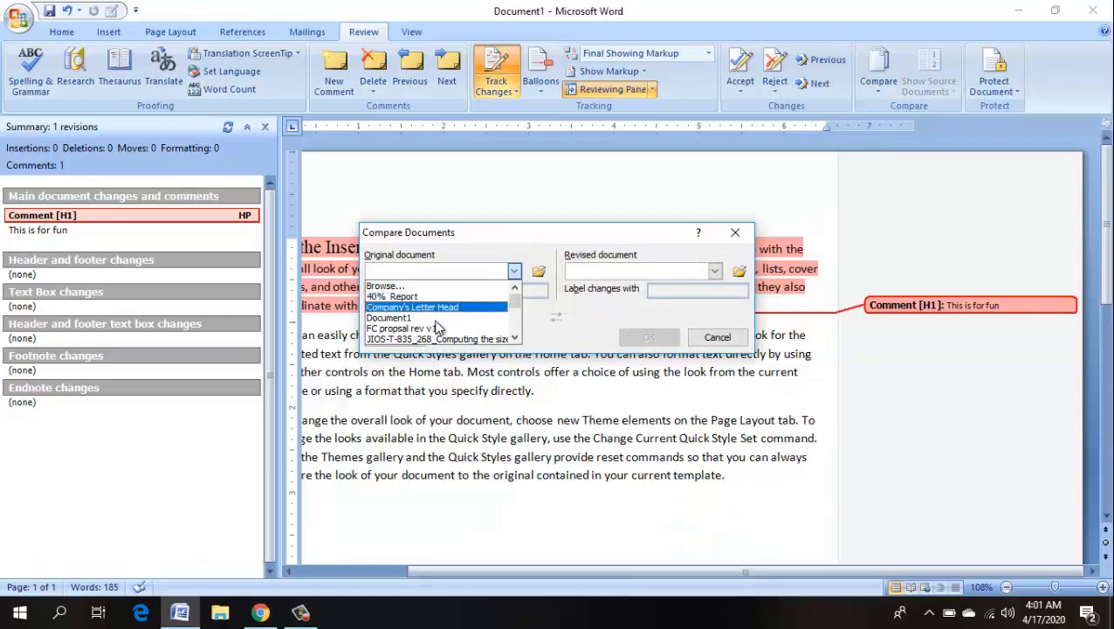
{"action": "left_click", "coordinate": [515, 270]}
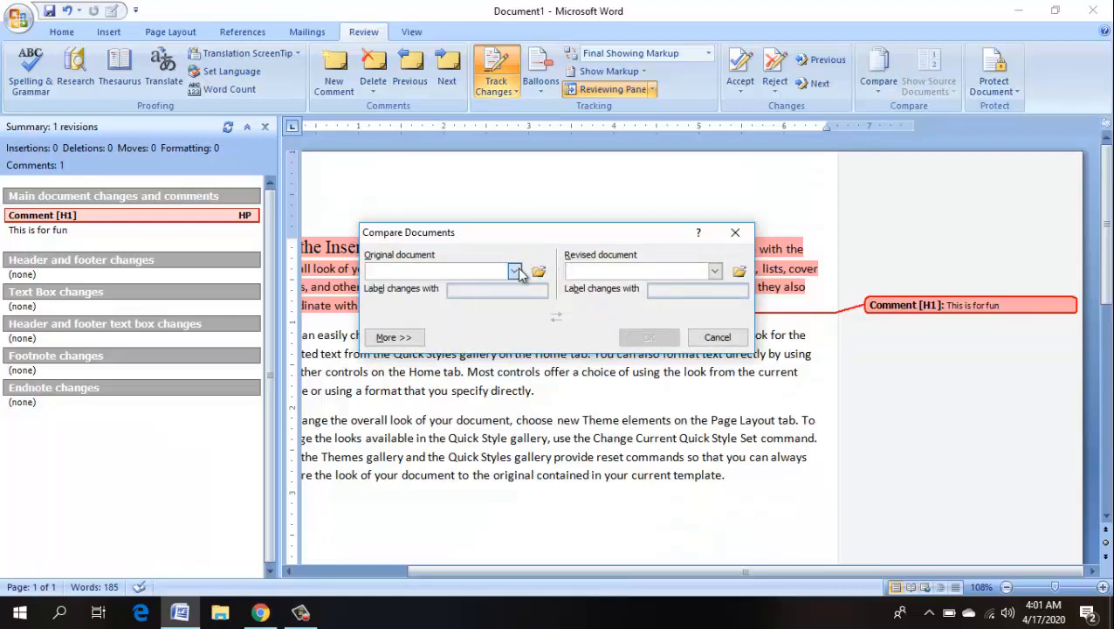
{"action": "left_click", "coordinate": [715, 274]}
{"action": "left_click", "coordinate": [686, 270]}
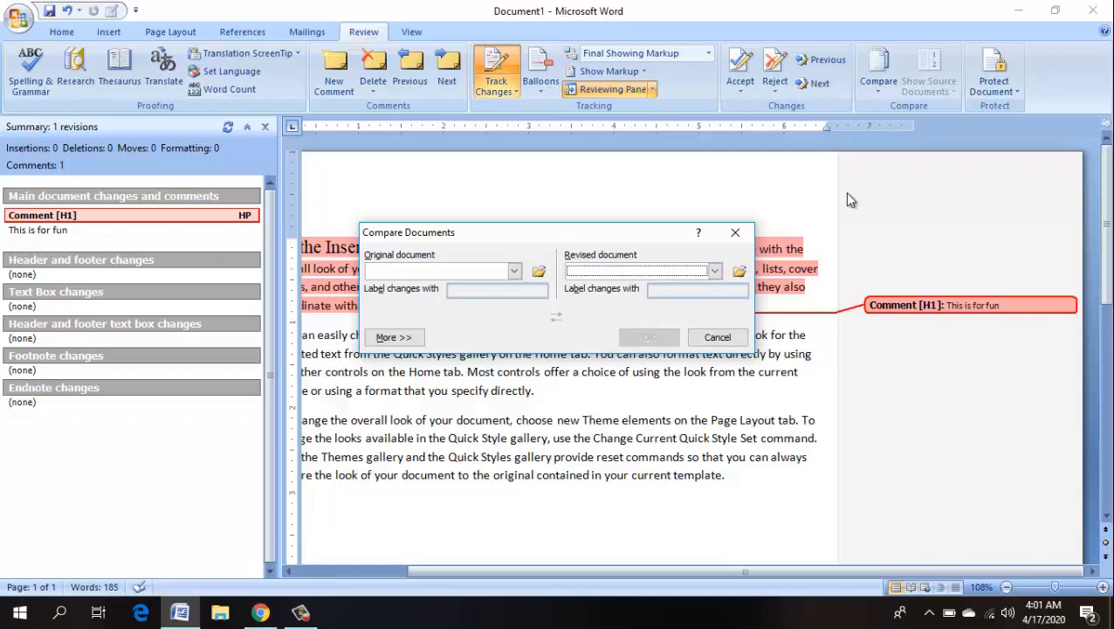
{"action": "left_click", "coordinate": [716, 337]}
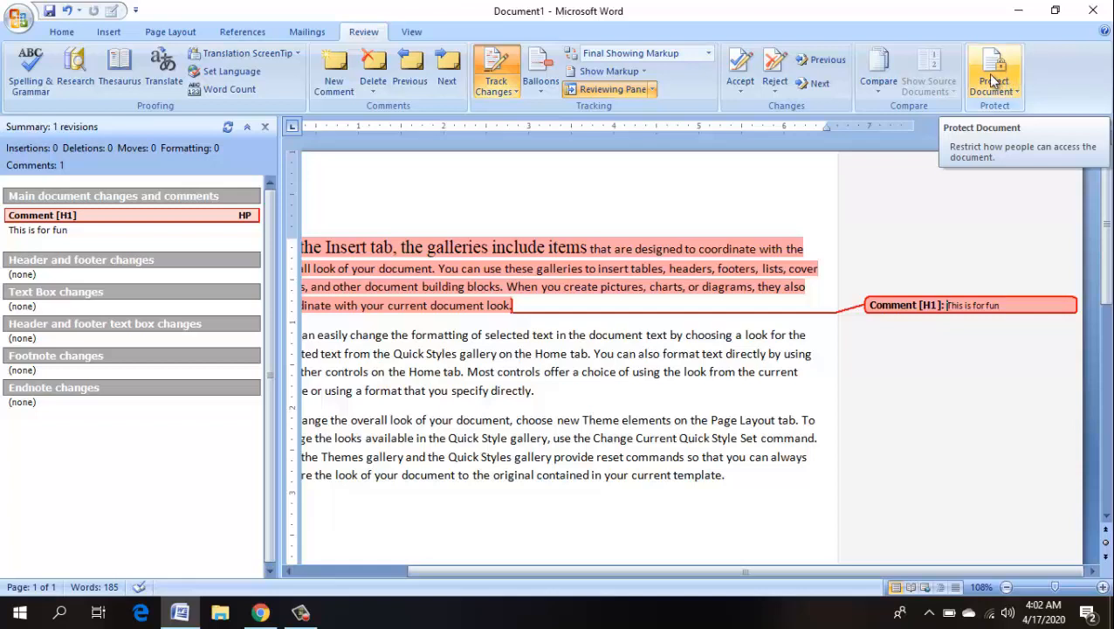
- Show the Restrict Formatting and Editing pane from the Protect Document menu
{"action": "left_click", "coordinate": [993, 79]}
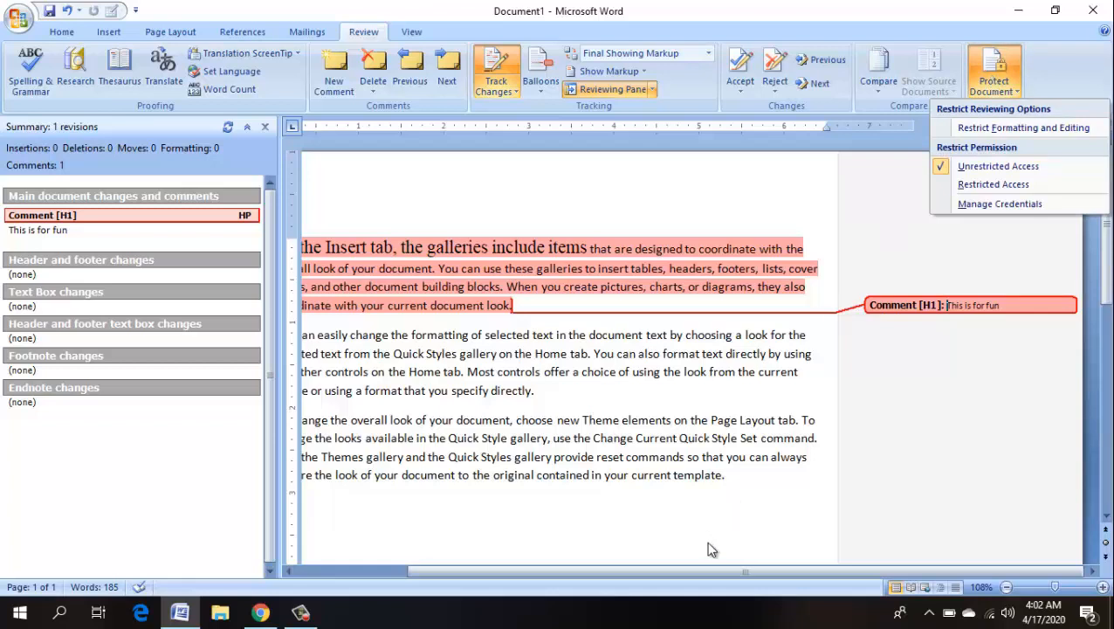
{"action": "left_click_drag", "start_coordinate": [751, 576], "coordinate": [813, 550]}
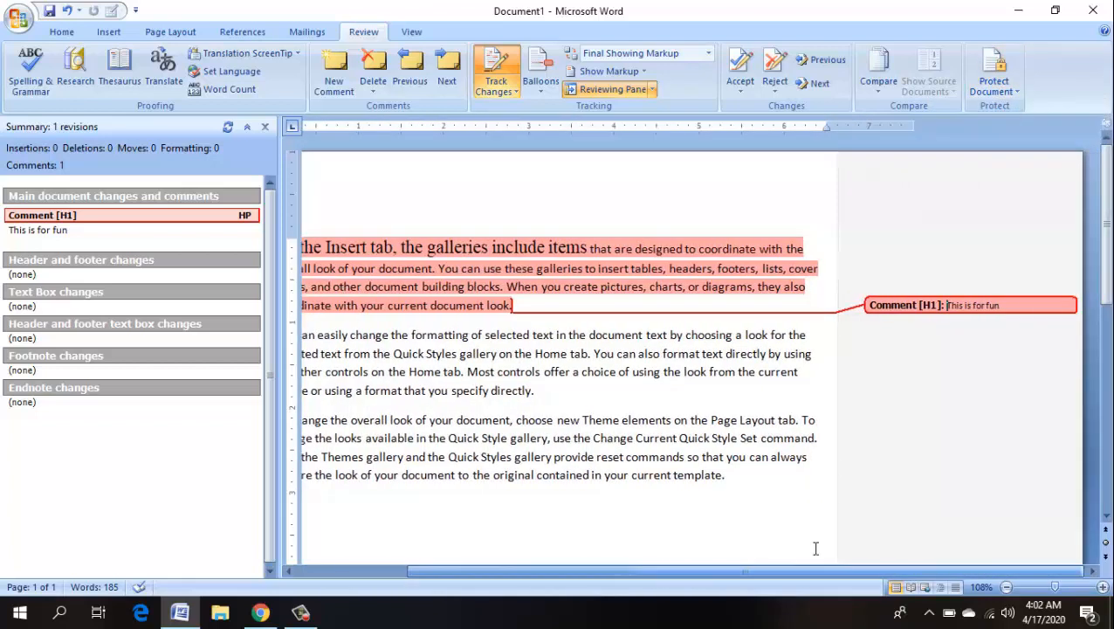
{"action": "left_click", "coordinate": [995, 78]}
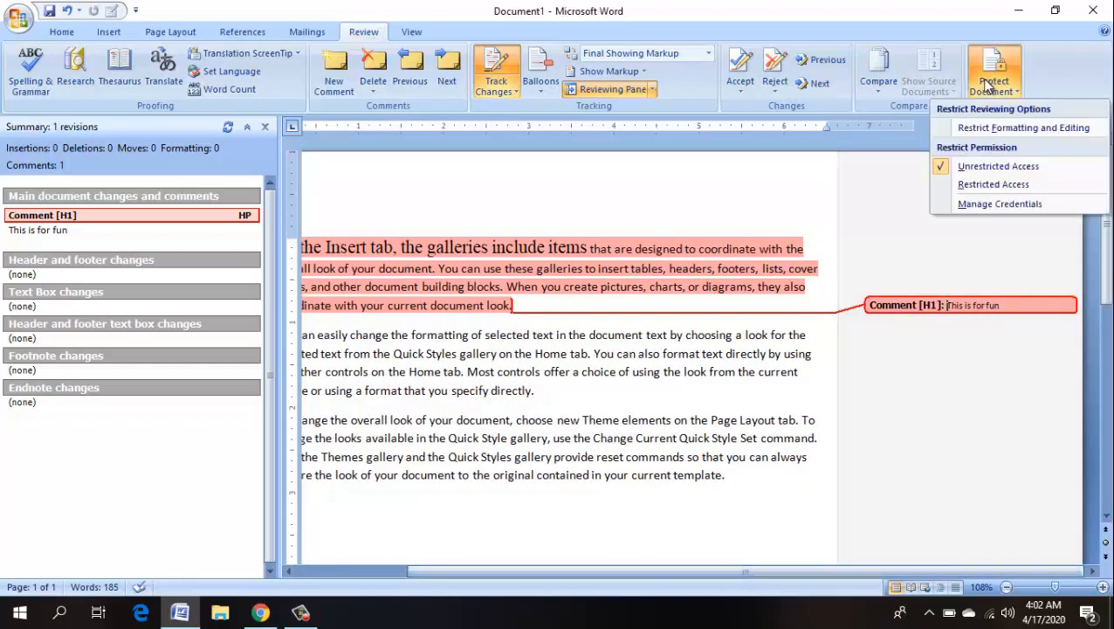
{"action": "left_click", "coordinate": [1013, 131]}
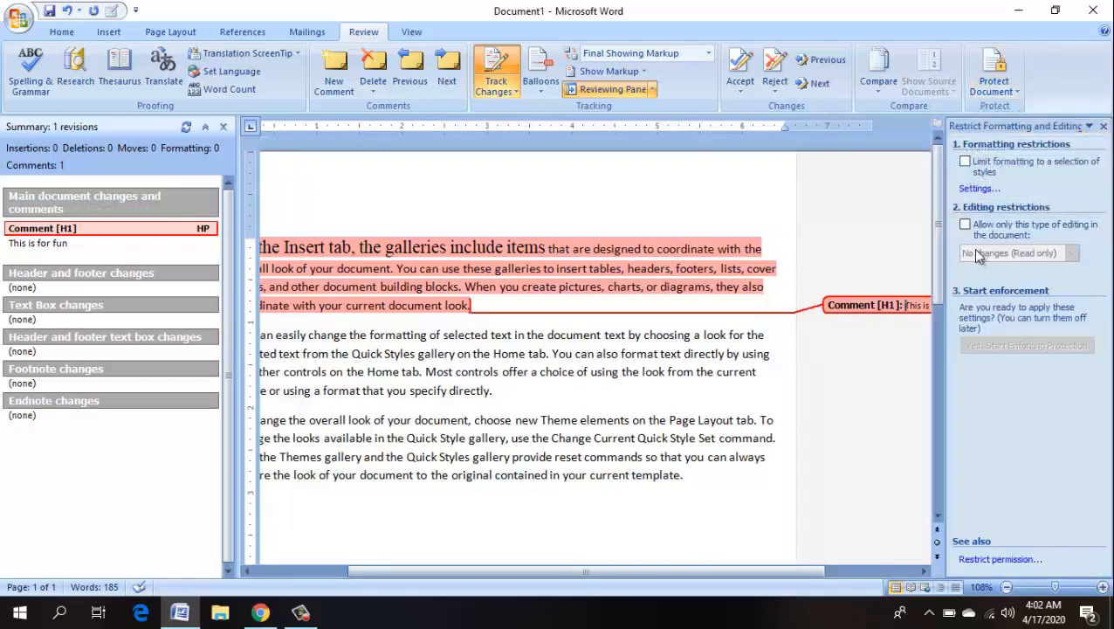
- Limit formatting to selected styles, allow only No changes (Read only), and enforce it with a confirmed password
{"action": "left_click", "coordinate": [965, 161]}
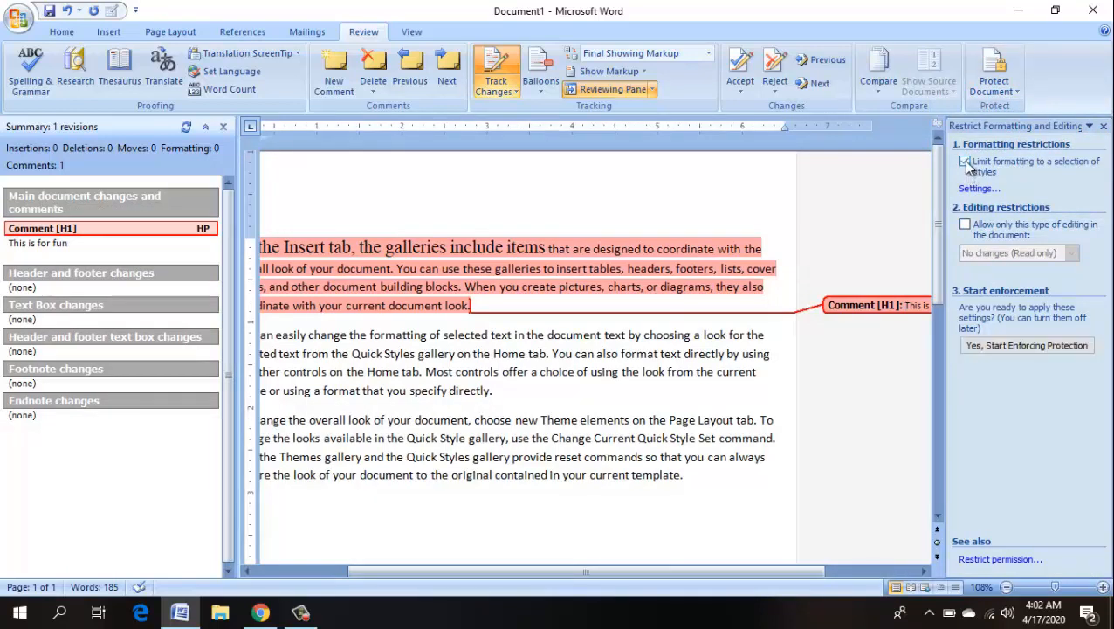
{"action": "left_click", "coordinate": [965, 225]}
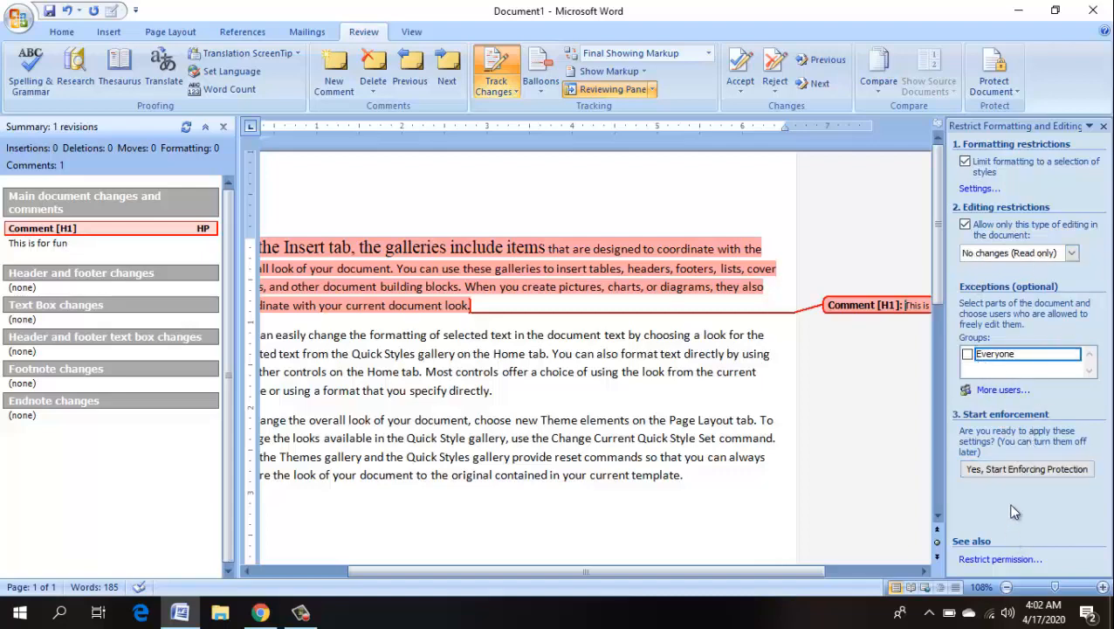
{"action": "left_click", "coordinate": [1016, 470]}
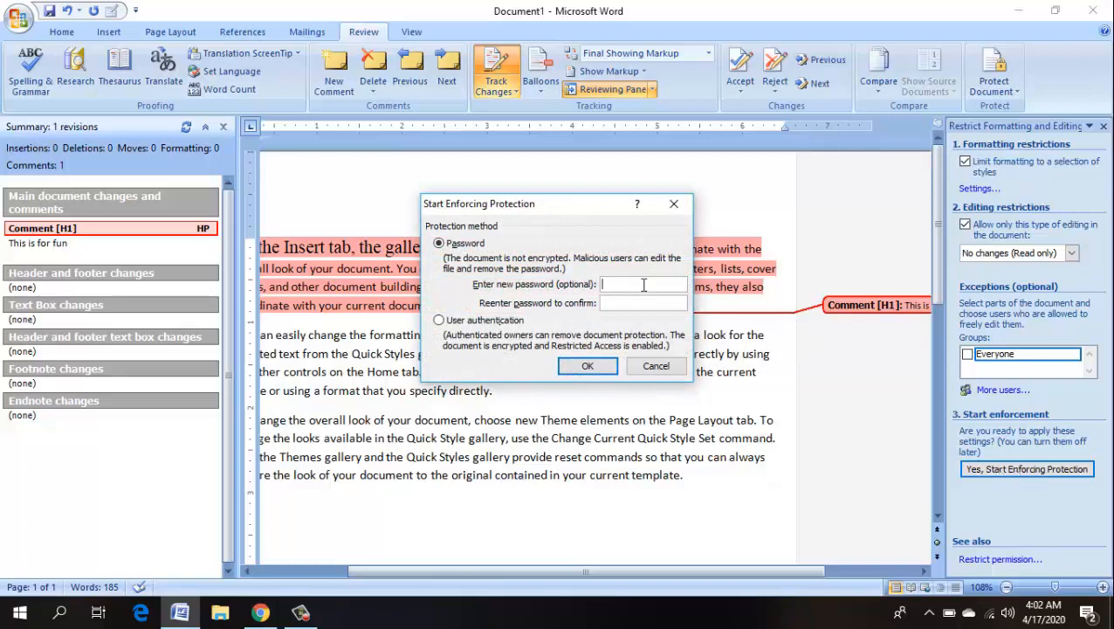
{"action": "type", "text": "12345"}
{"action": "left_click", "coordinate": [663, 301]}
{"action": "type", "text": "12345"}
{"action": "left_click", "coordinate": [587, 366]}
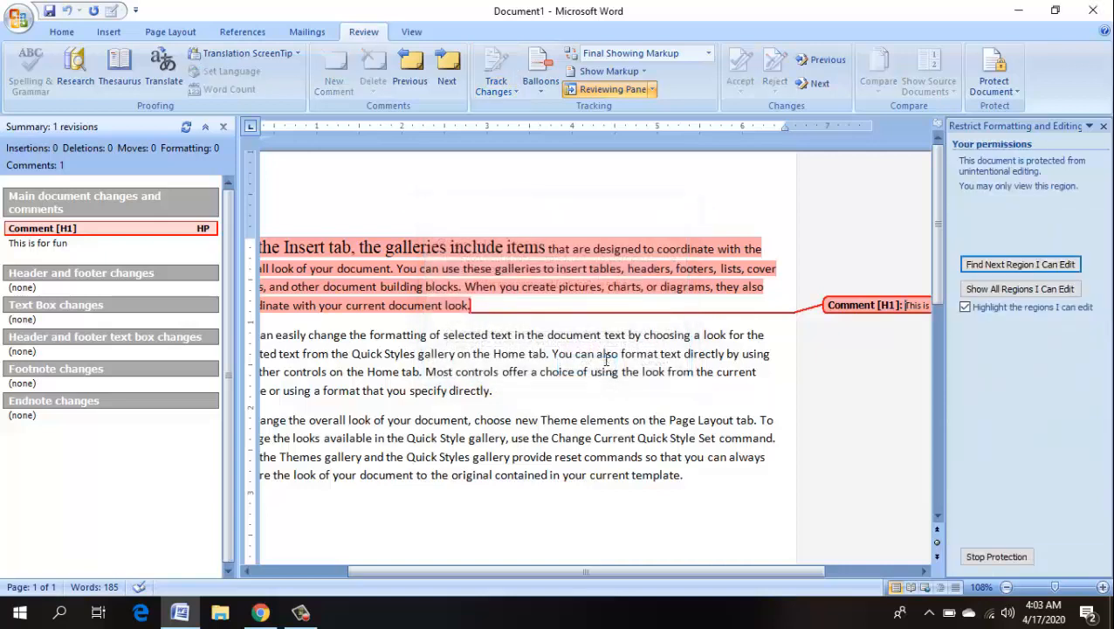
- Try clicking and selecting text in the first paragraph to confirm it cannot be edited
{"action": "left_click", "coordinate": [598, 263]}
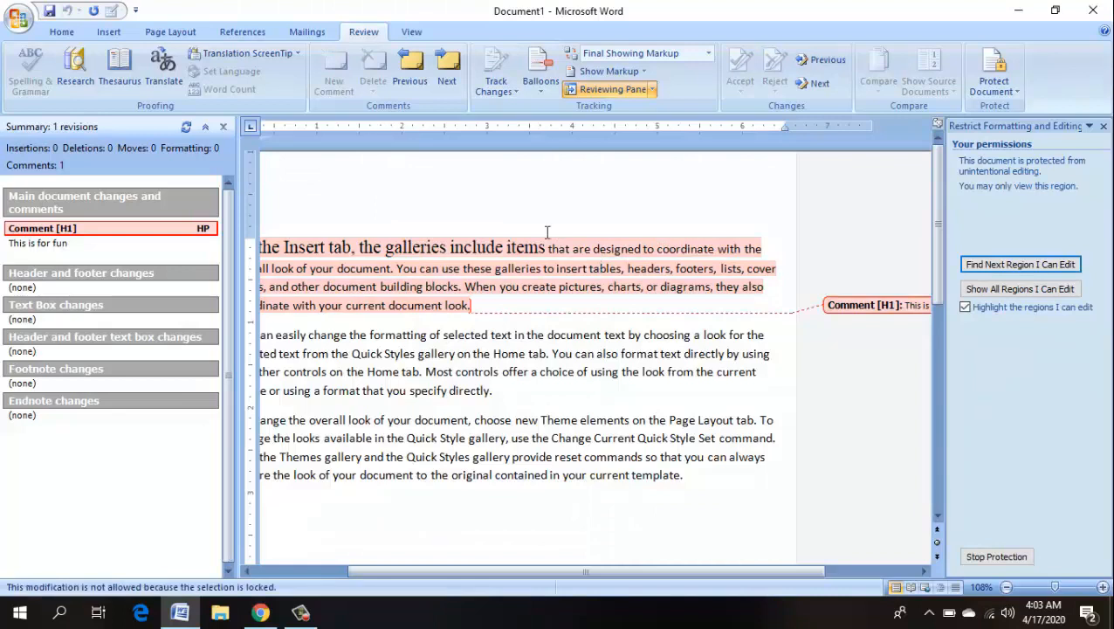
{"action": "left_click_drag", "start_coordinate": [602, 287], "coordinate": [461, 249]}
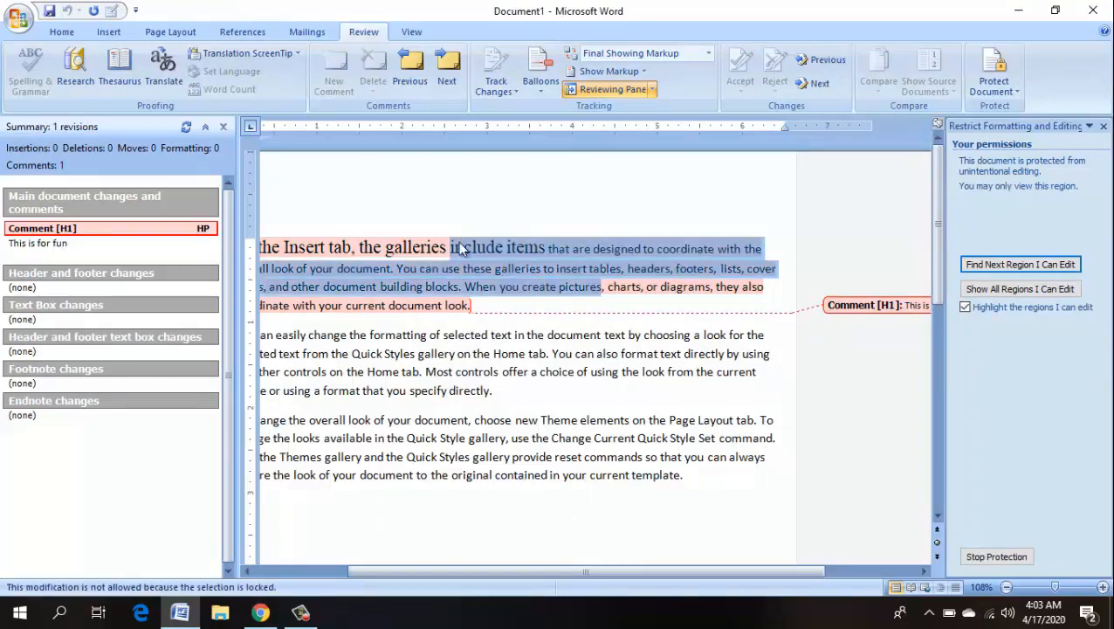
{"action": "left_click", "coordinate": [568, 307]}
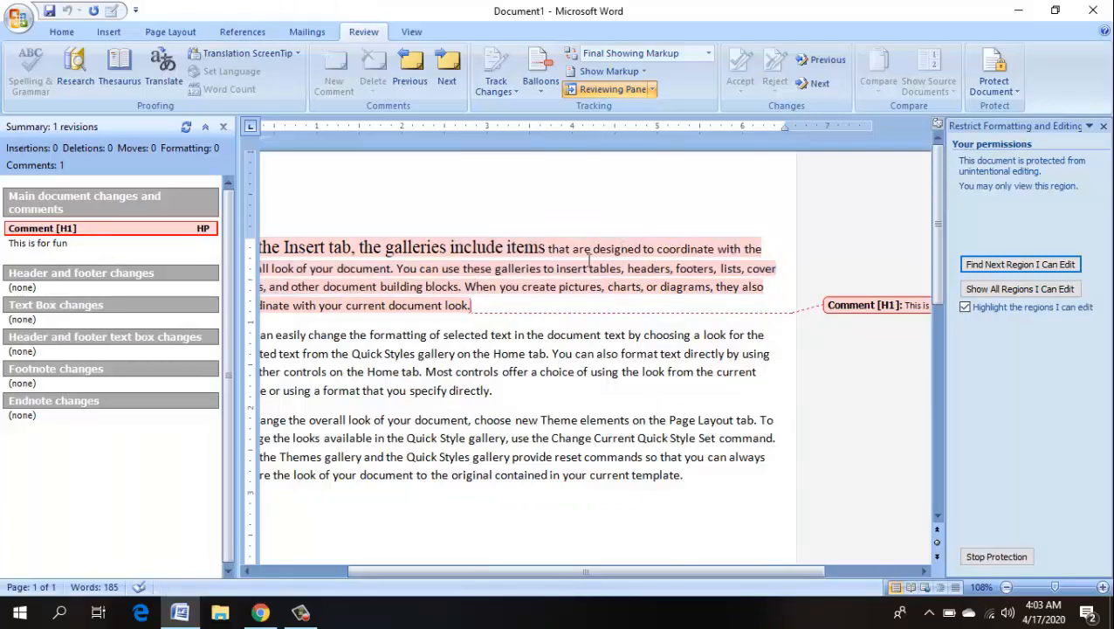
{"action": "mouse_move", "coordinate": [589, 260]}
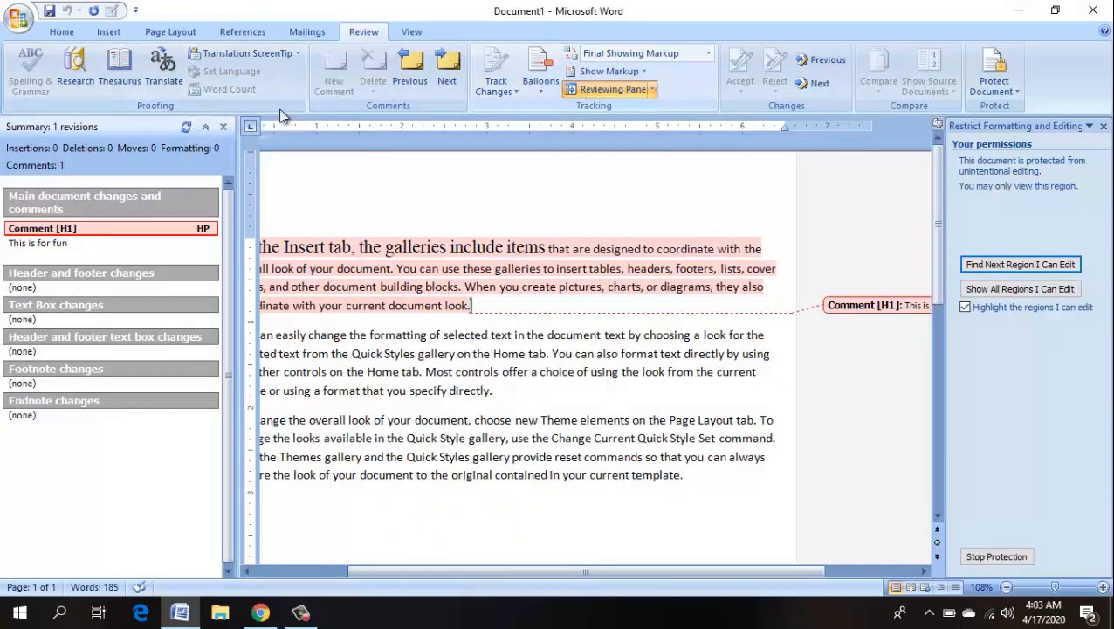
- Close the Reviewing Pane, then glance at the View tab before returning to Review
{"action": "left_click", "coordinate": [224, 127]}
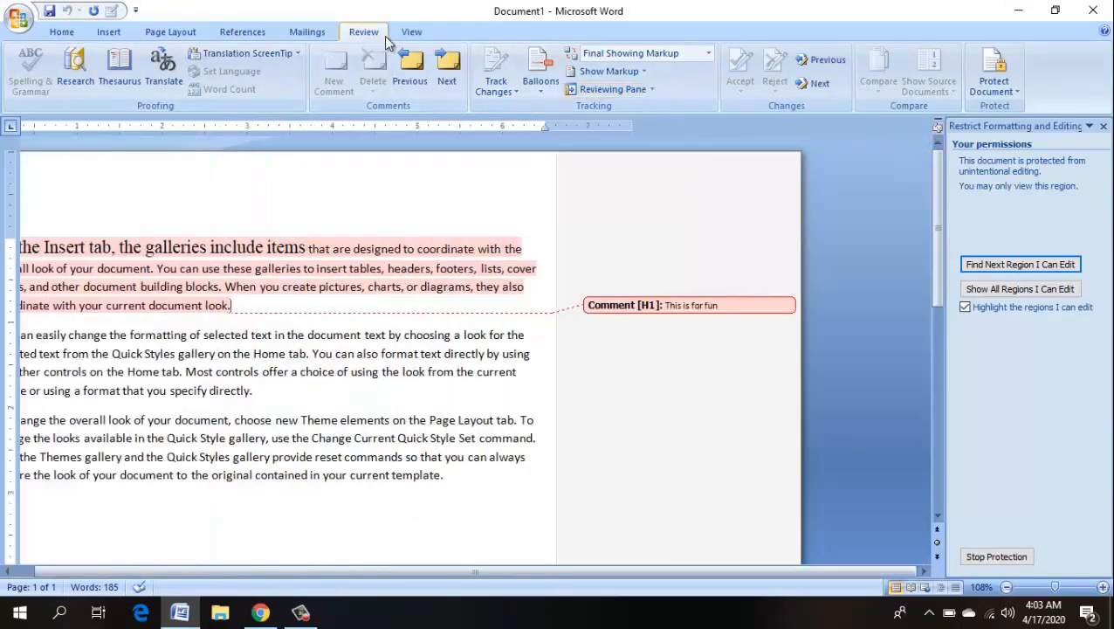
{"action": "left_click", "coordinate": [410, 33]}
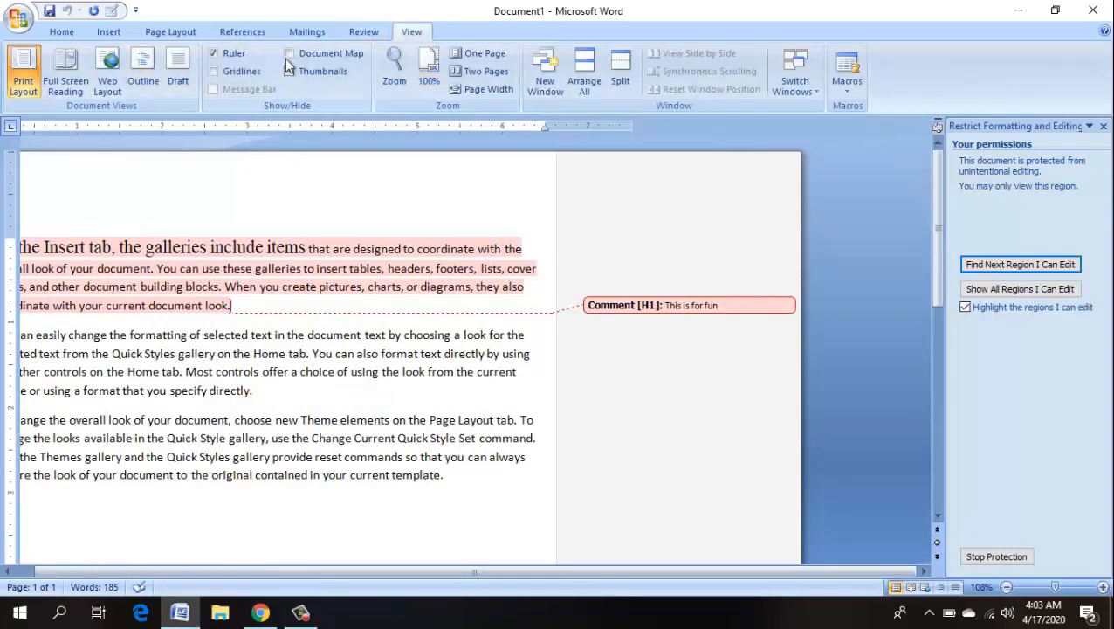
{"action": "left_click", "coordinate": [360, 35]}
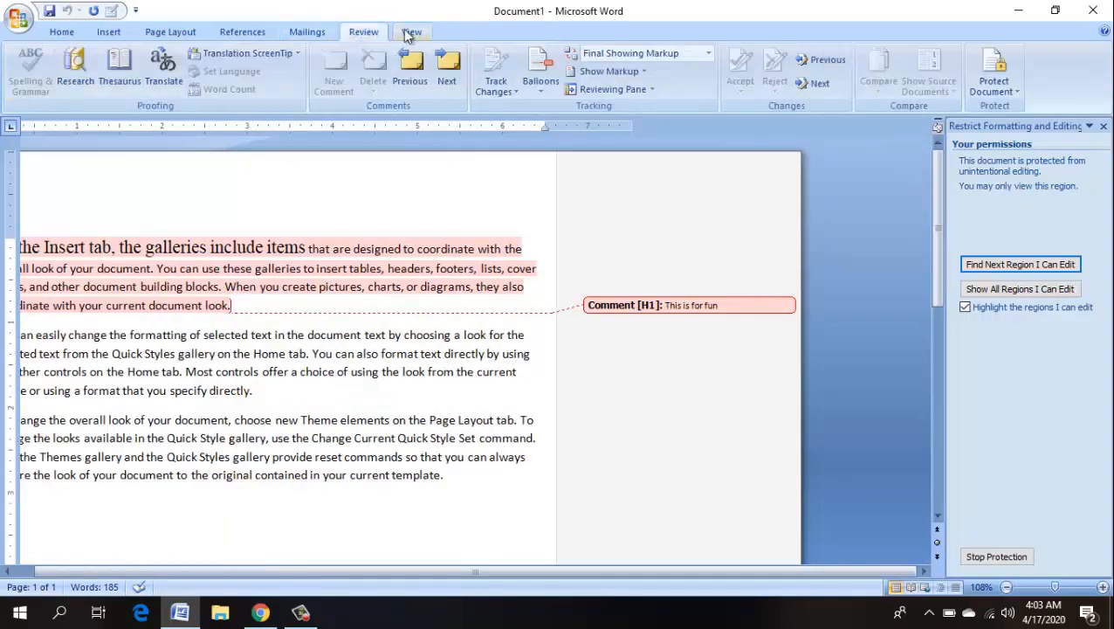